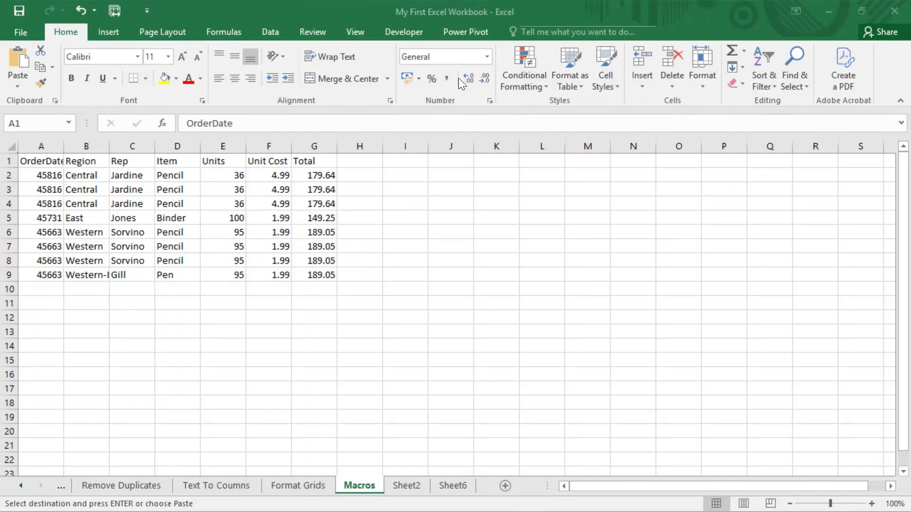
key("ctrl+v")
left_click(406, 34)
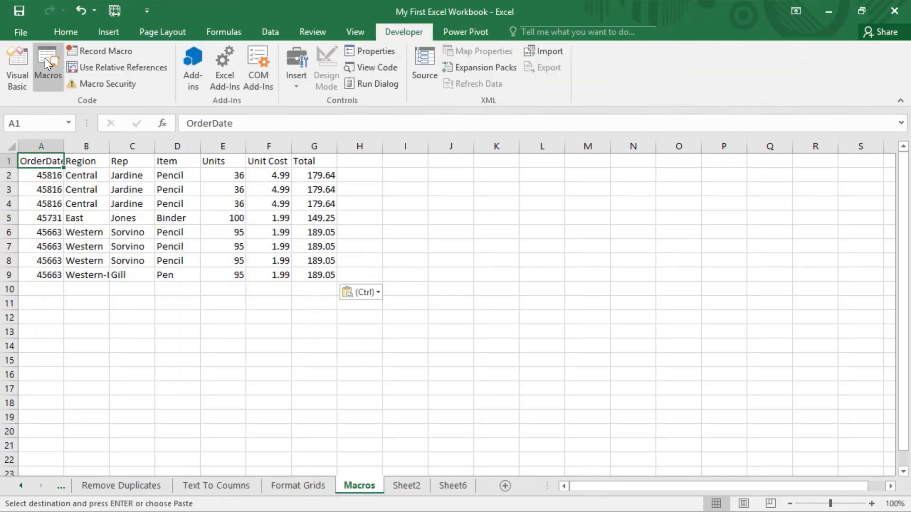
left_click(83, 31)
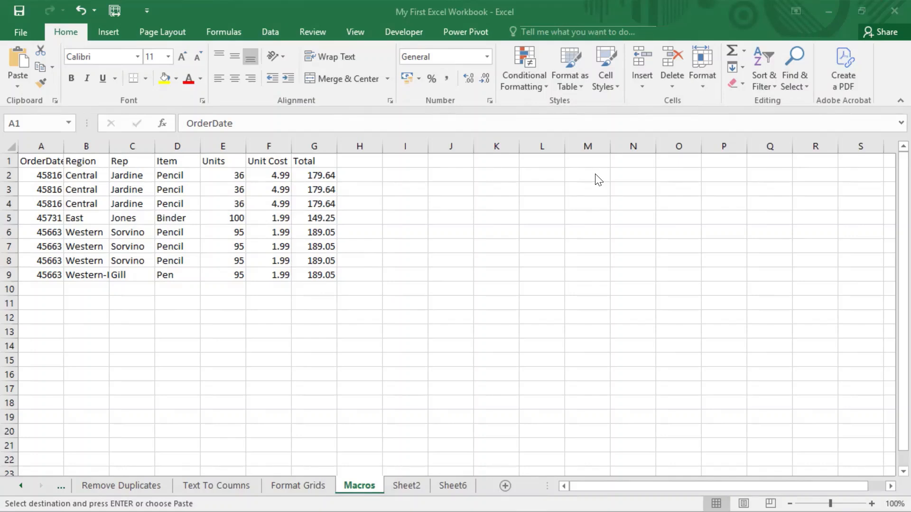
left_click(37, 164)
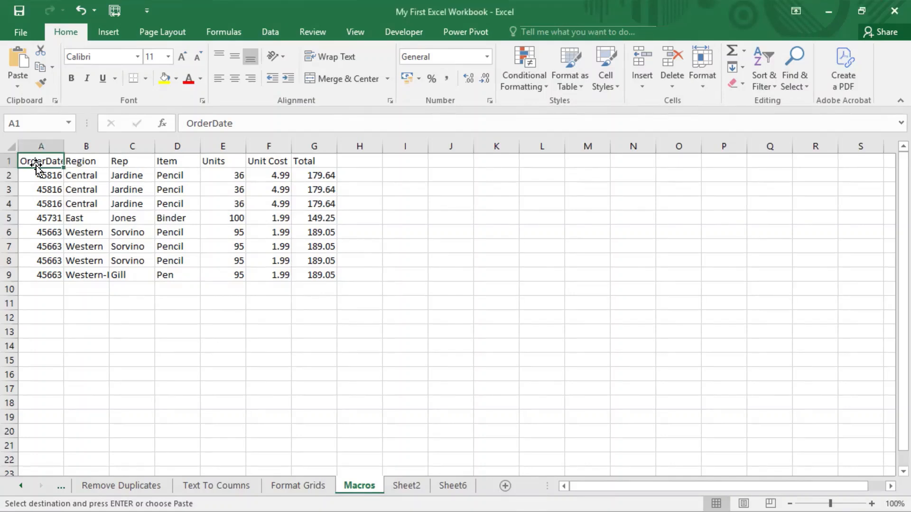
key("ctrl+v")
left_click(454, 2)
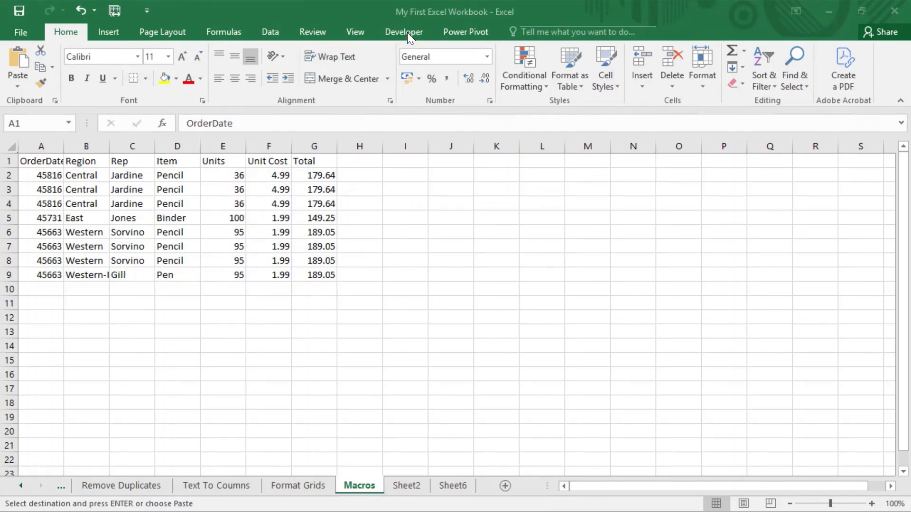
key("ctrl+v")
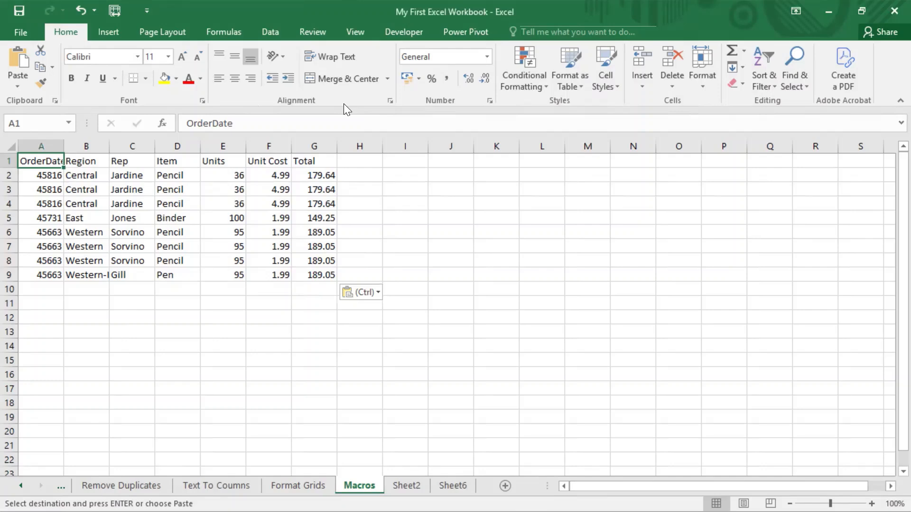
left_click_drag(378, 23, 428, 39)
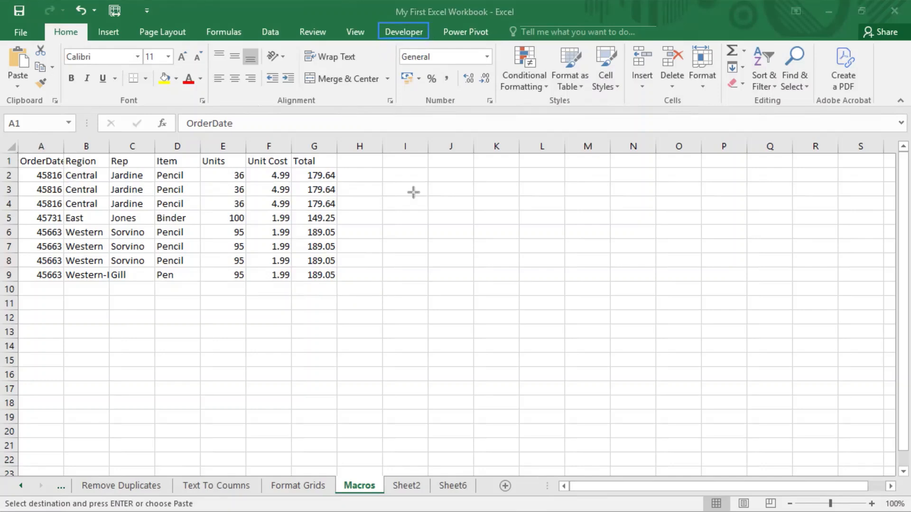
Step: Show the Developer commands and examine the Code group, including Record Macro and Macros
left_click(405, 30)
left_click(405, 29)
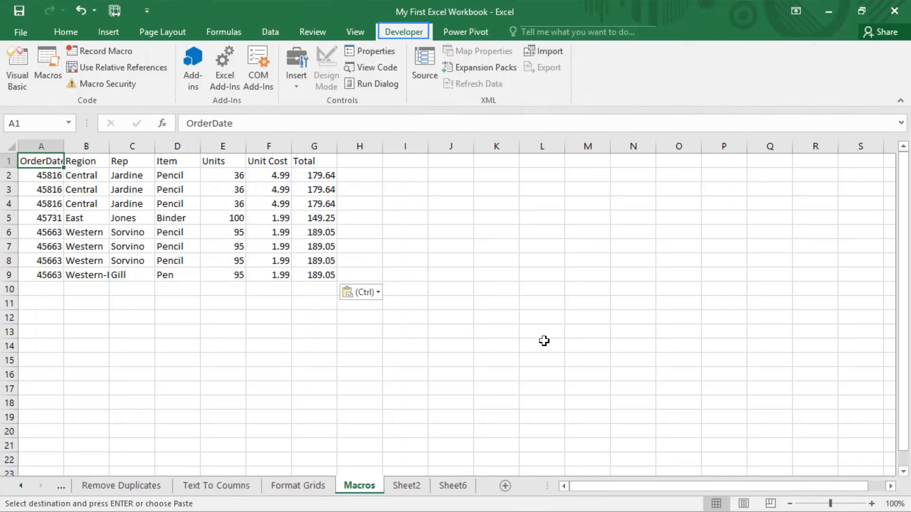
key("ctrl+2")
left_click_drag(0, 43, 178, 110)
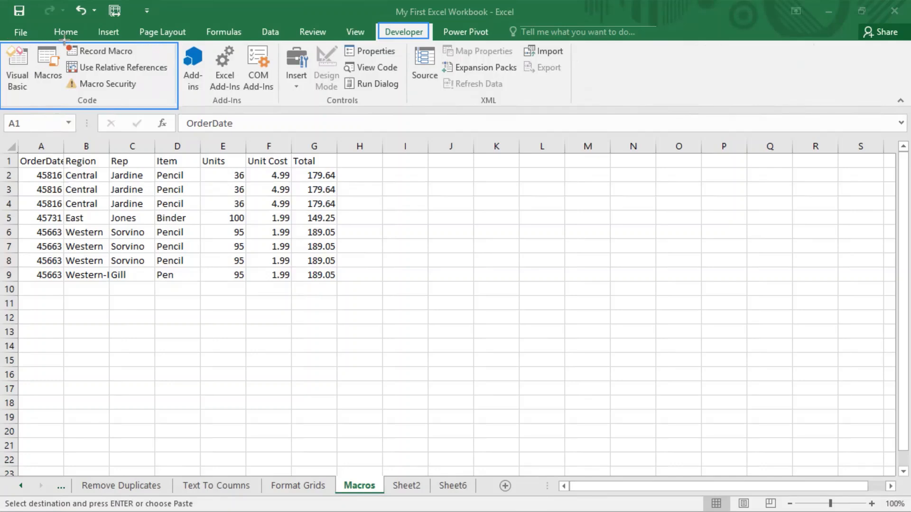
left_click_drag(65, 42, 181, 58)
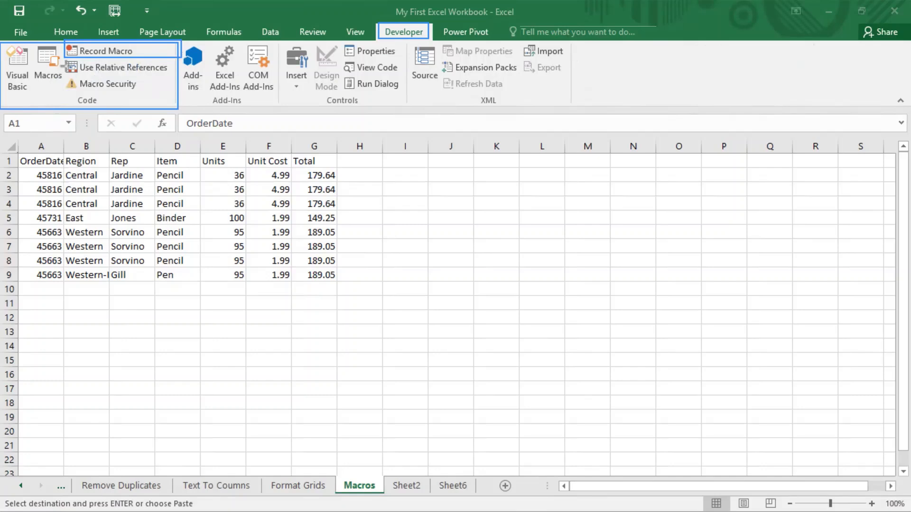
left_click_drag(31, 39, 62, 93)
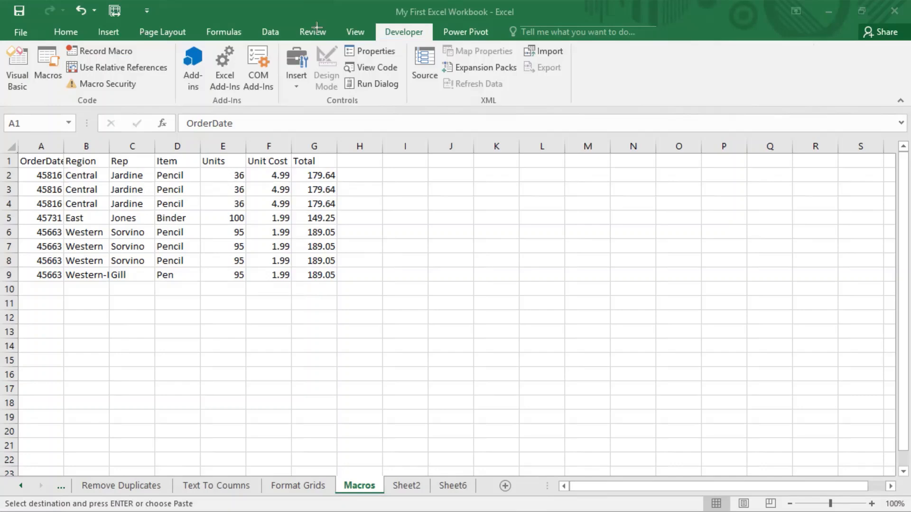
Step: Show the View commands and examine the Macros options for viewing and recording macros
key("ctrl+v")
left_click(360, 30)
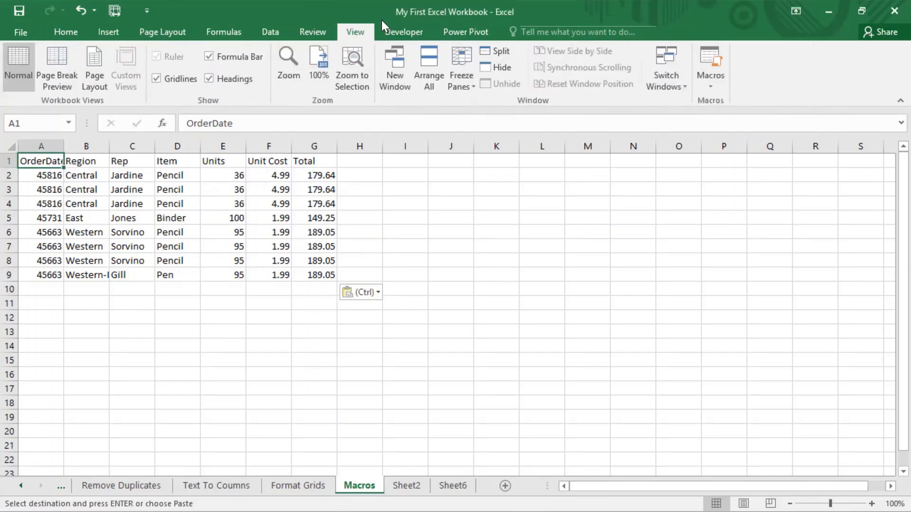
left_click(716, 86)
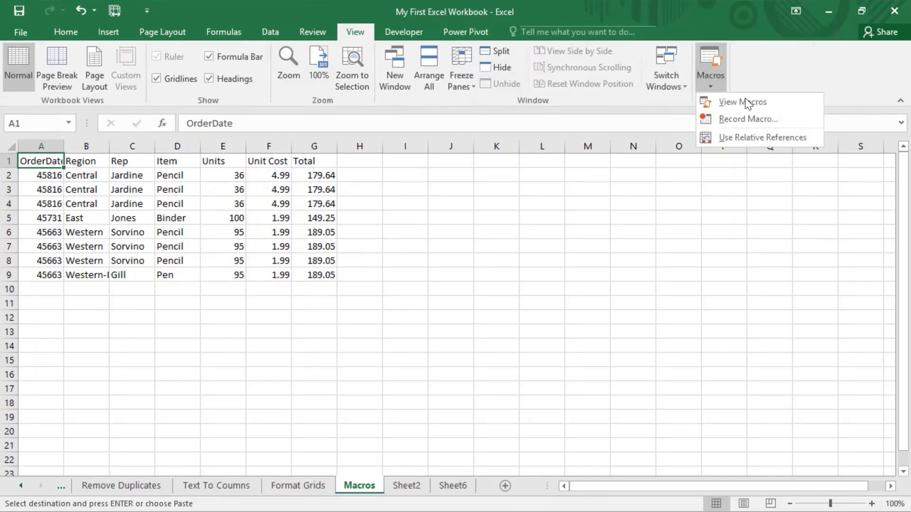
key("Print")
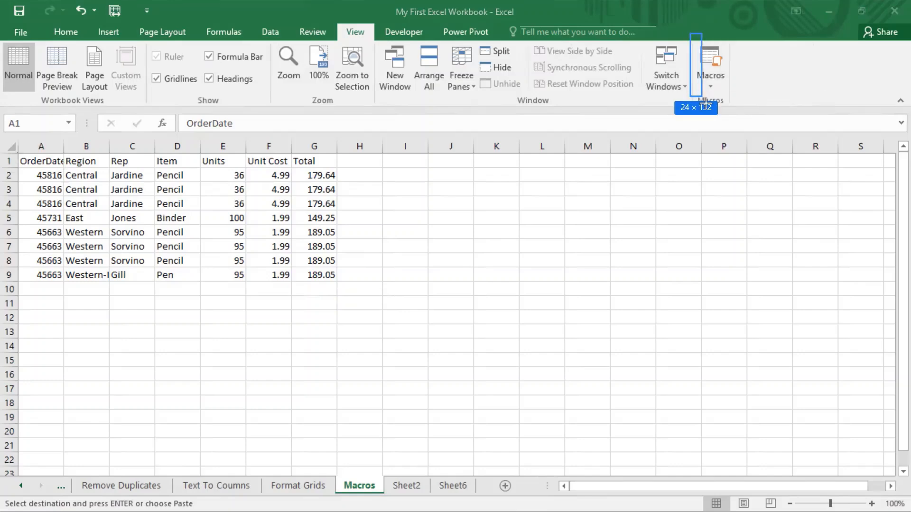
left_click_drag(706, 103, 733, 108)
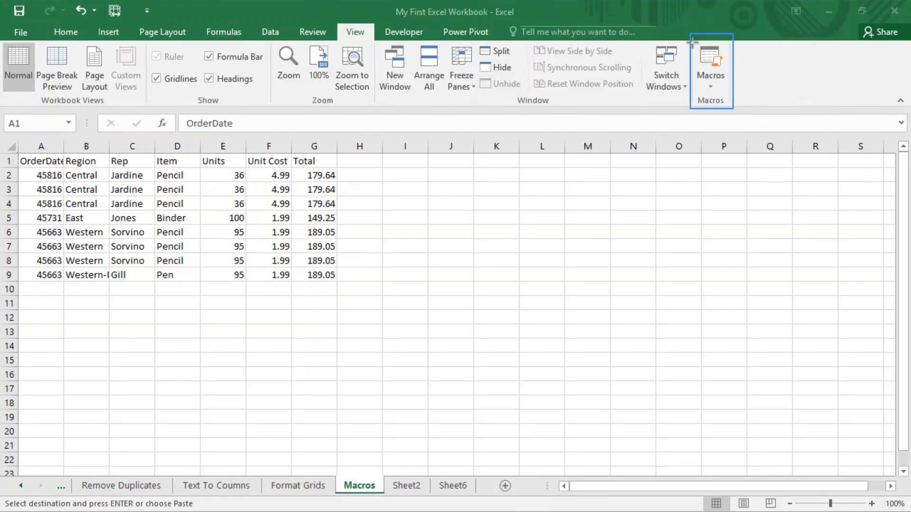
left_click_drag(692, 42, 729, 95)
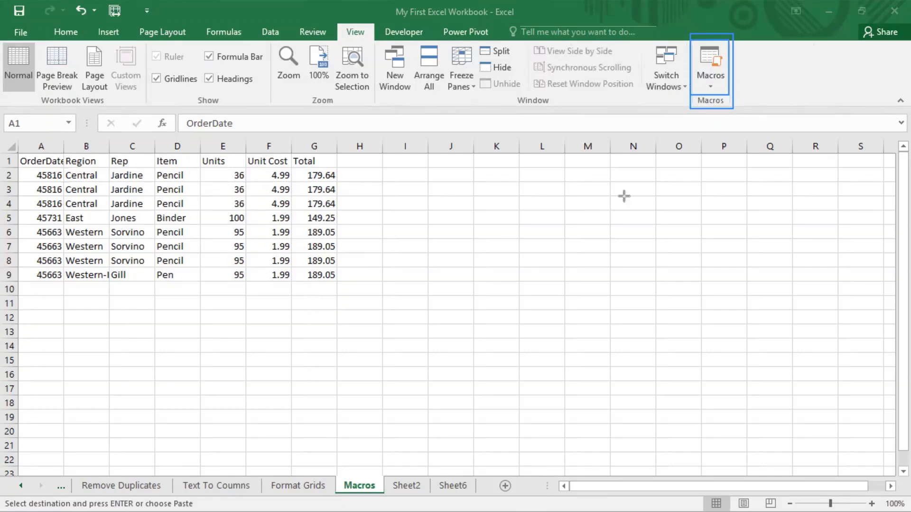
left_click(710, 85)
key("ctrl+v")
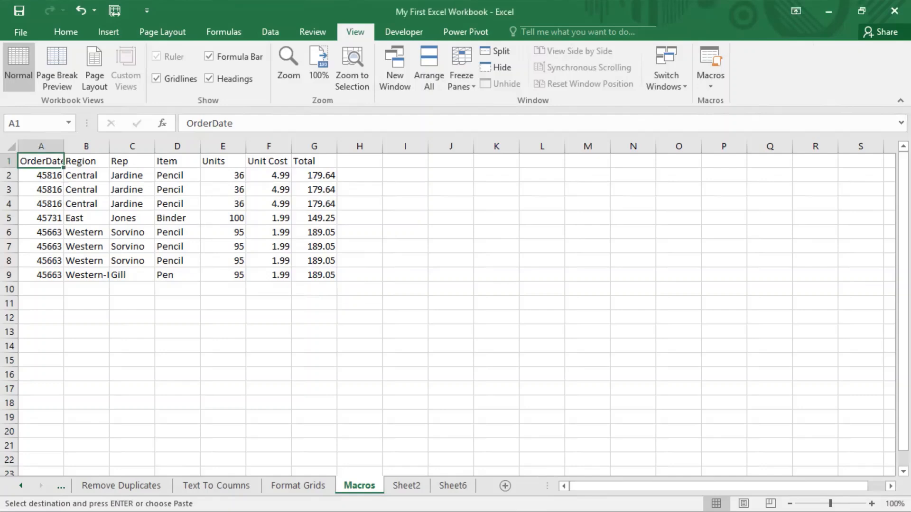
left_click(182, 289)
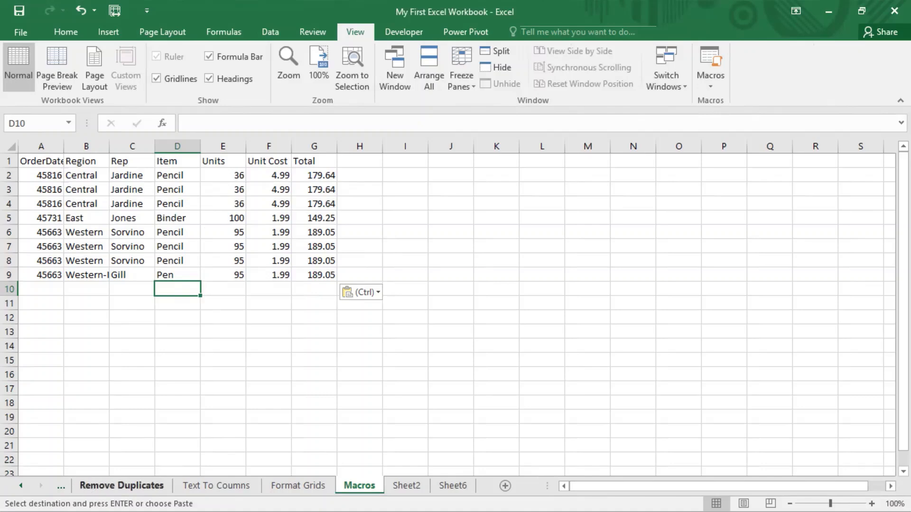
left_click(265, 358)
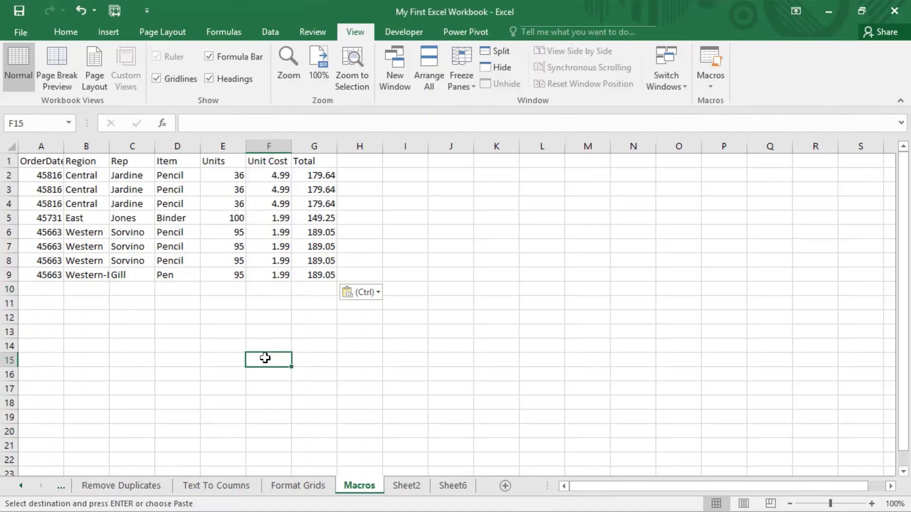
key("Return")
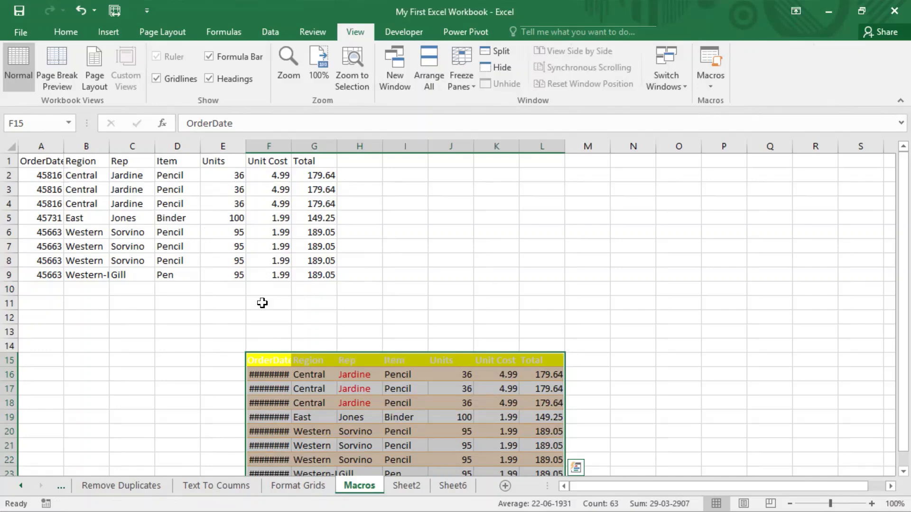
key("ctrl+z")
Step: Cancel the pending copy operation on the Macros sheet and show the Developer commands again
left_click(192, 302)
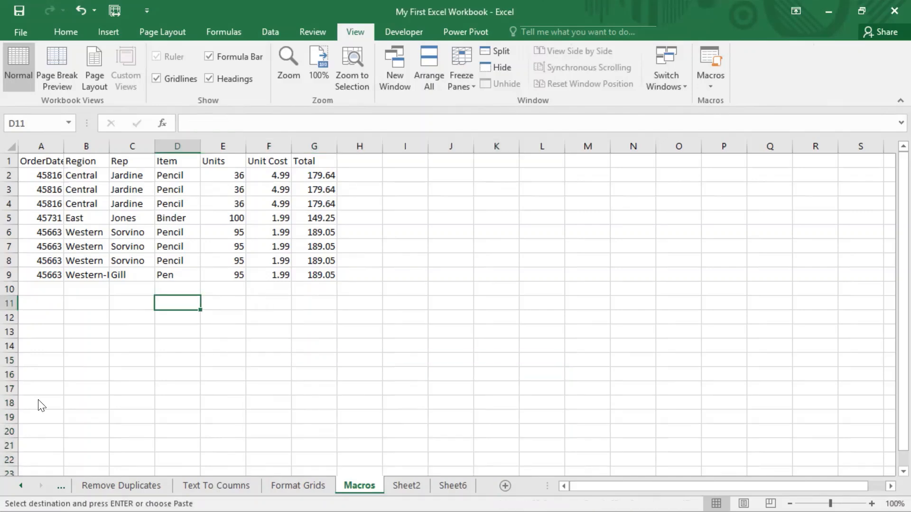
left_click(123, 371)
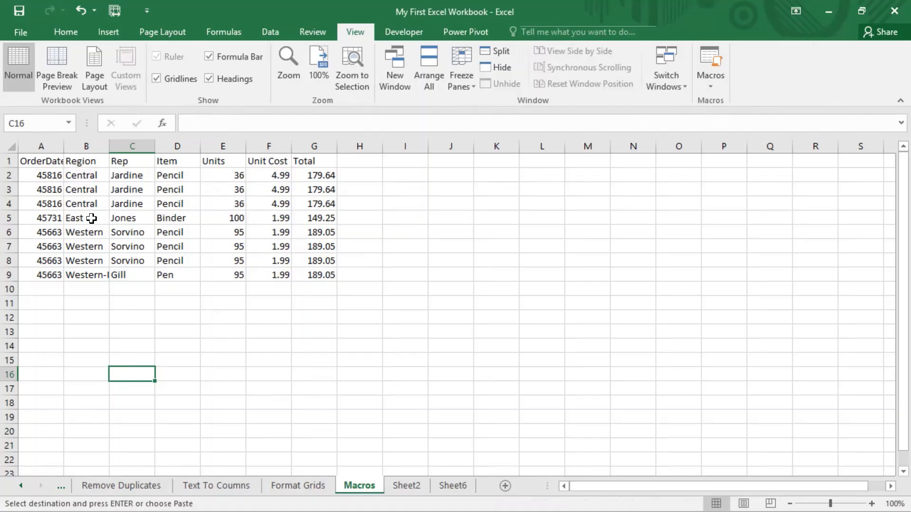
key("Escape")
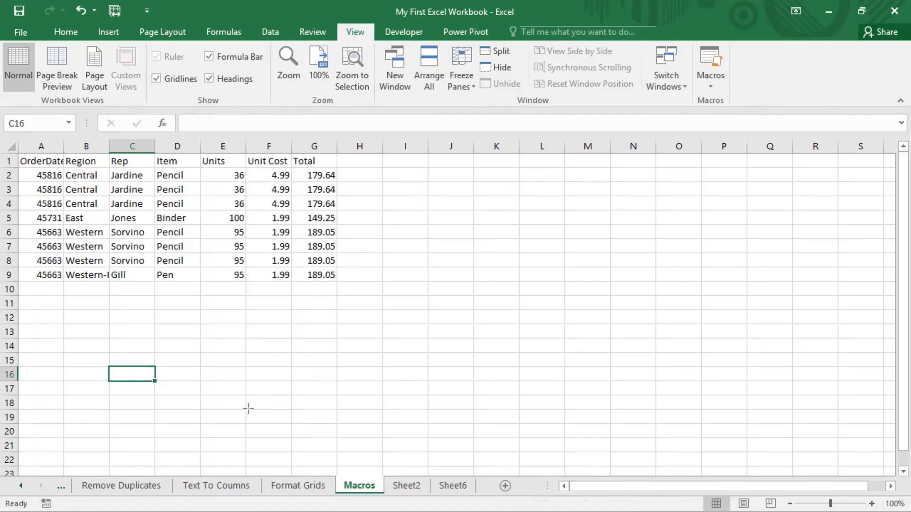
mouse_move(4, 494)
left_mouse_down()
mouse_move(29, 509)
mouse_move(74, 509)
mouse_move(41, 511)
mouse_move(61, 511)
left_mouse_up()
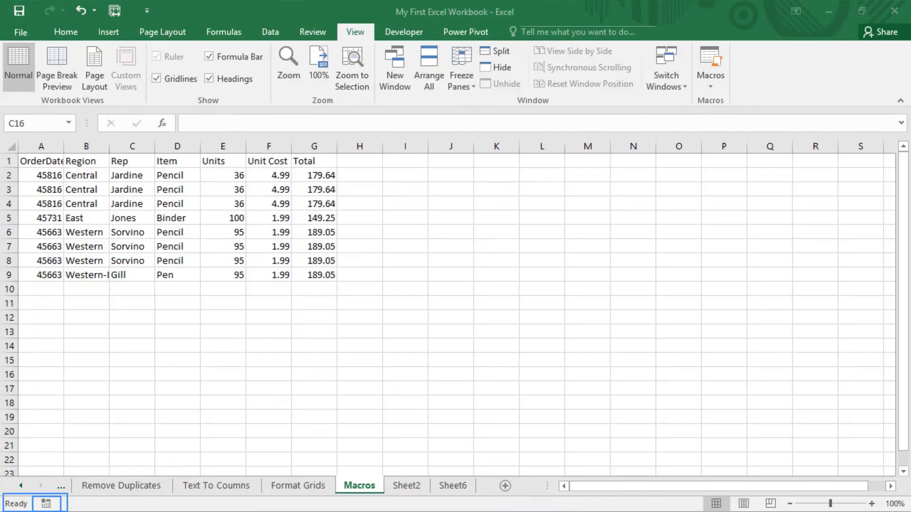
left_click(405, 30)
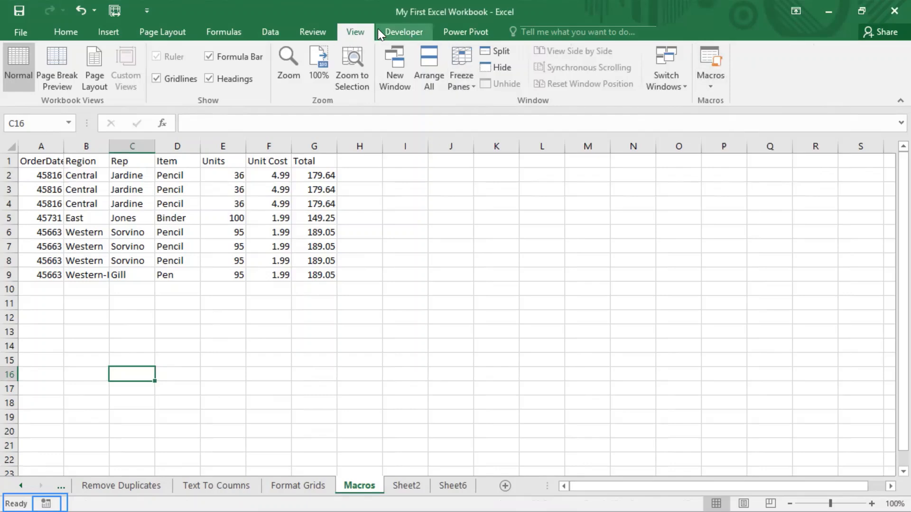
left_click(402, 29)
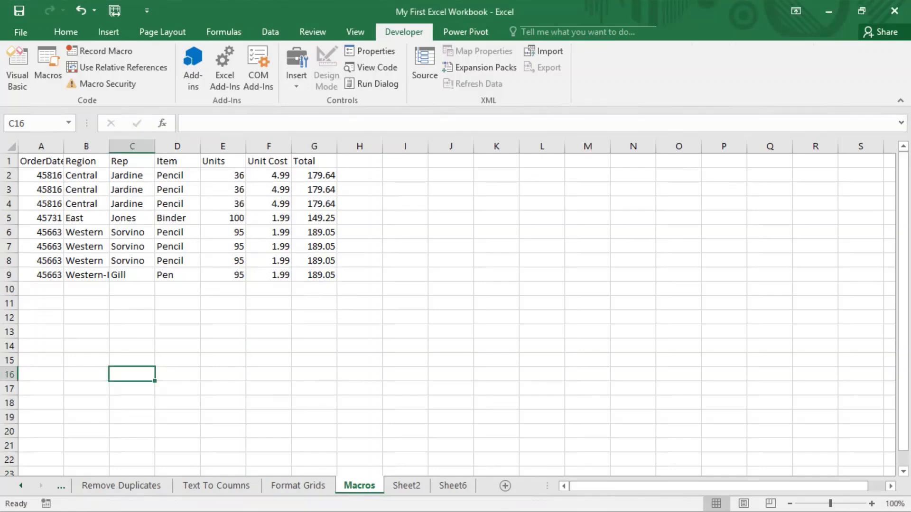
Step: Try to open the Macro dialog with the on-screen keyboard
key("super")
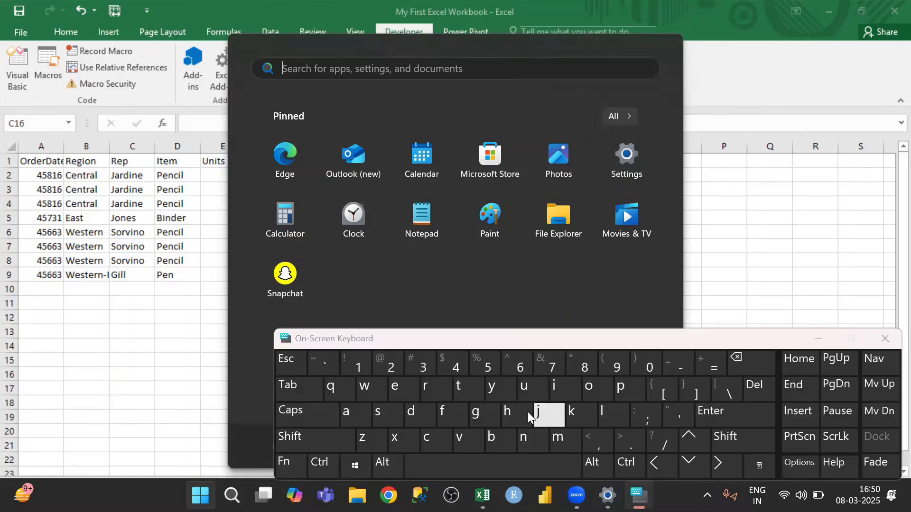
left_click(84, 341)
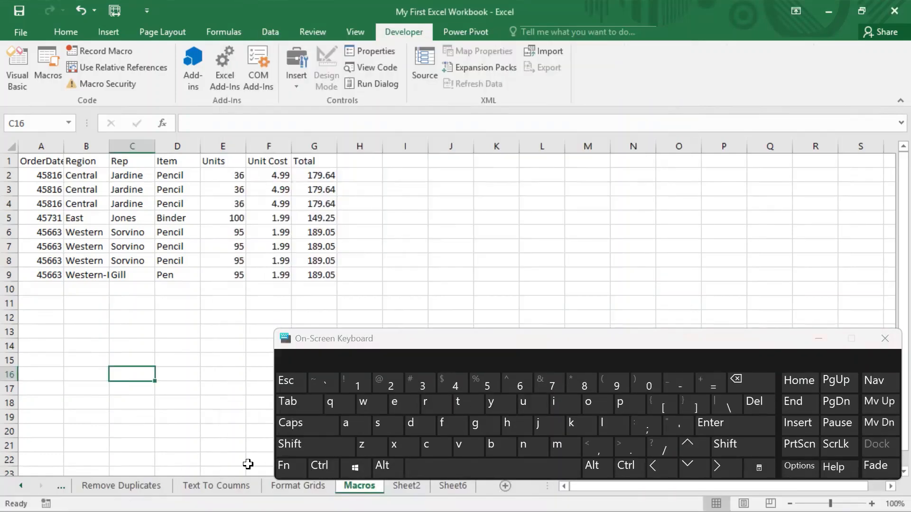
left_click(280, 470)
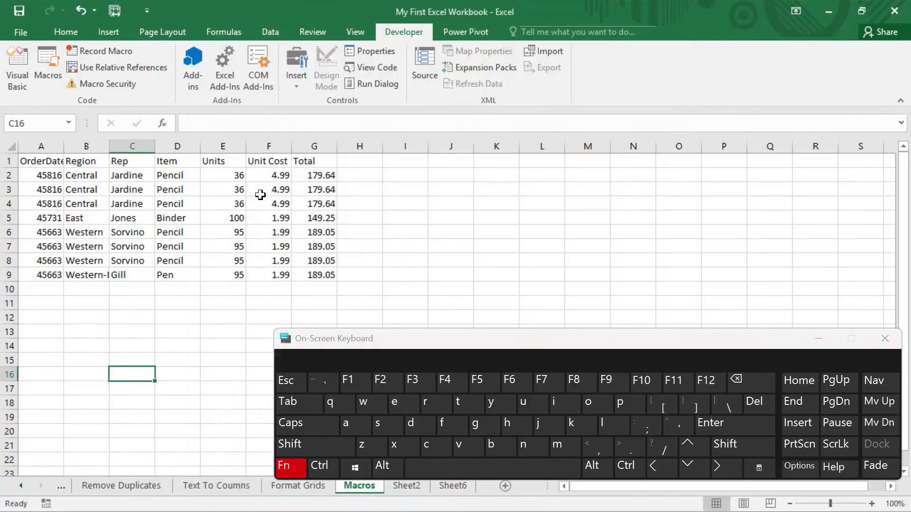
left_click(454, 1)
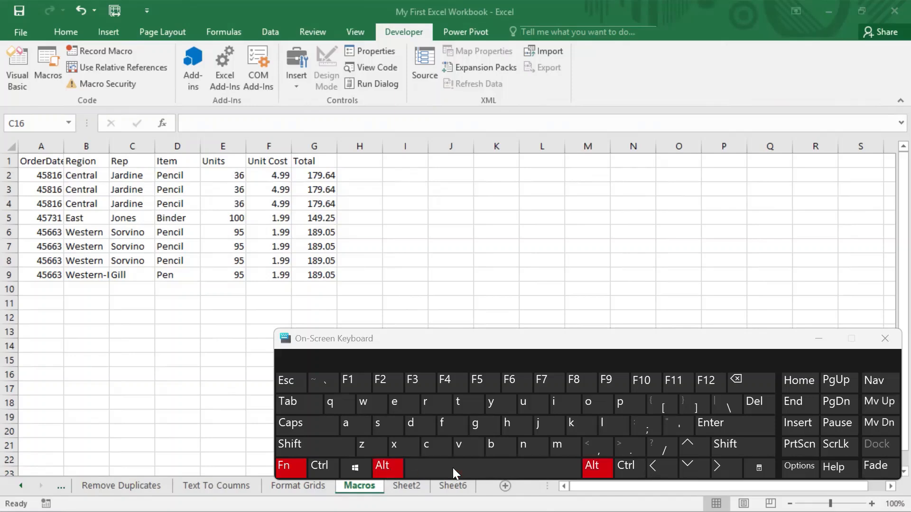
left_click(573, 384)
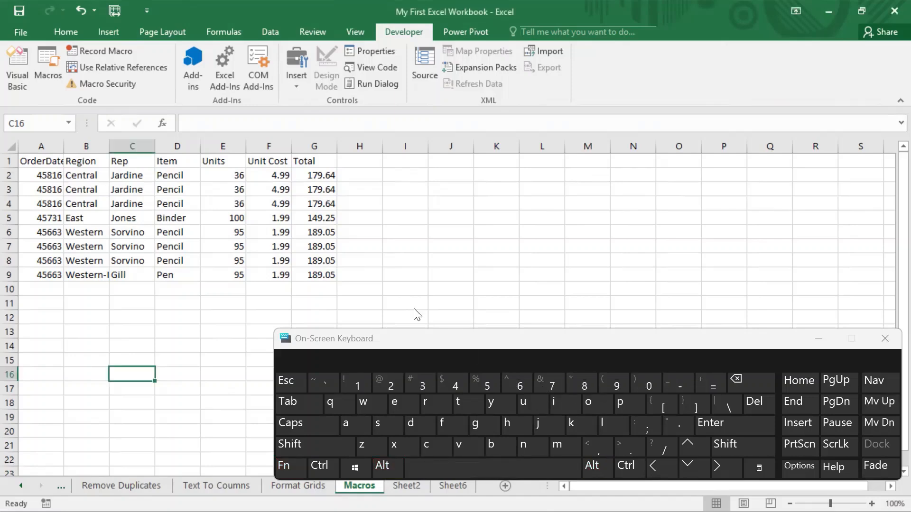
Step: Open the Macro dialog with the on-screen keyboard and close it without choosing a macro
left_click(95, 237)
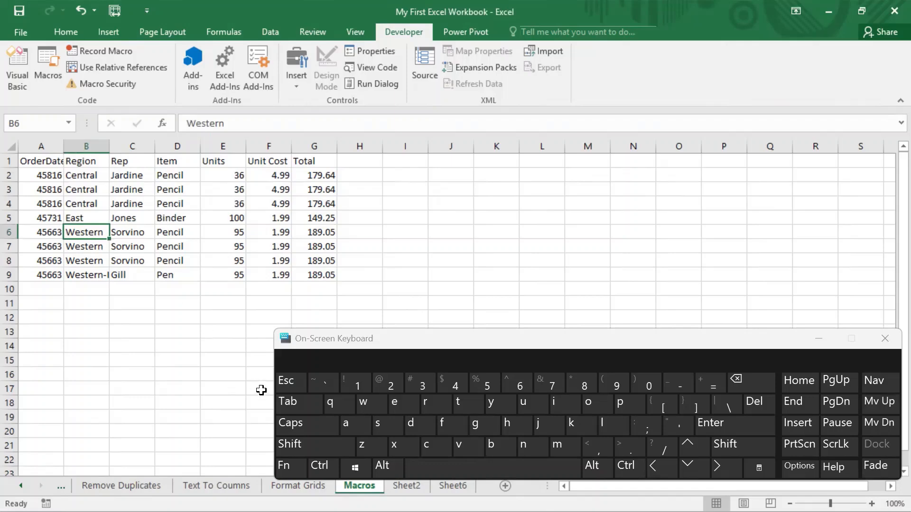
left_click(383, 468)
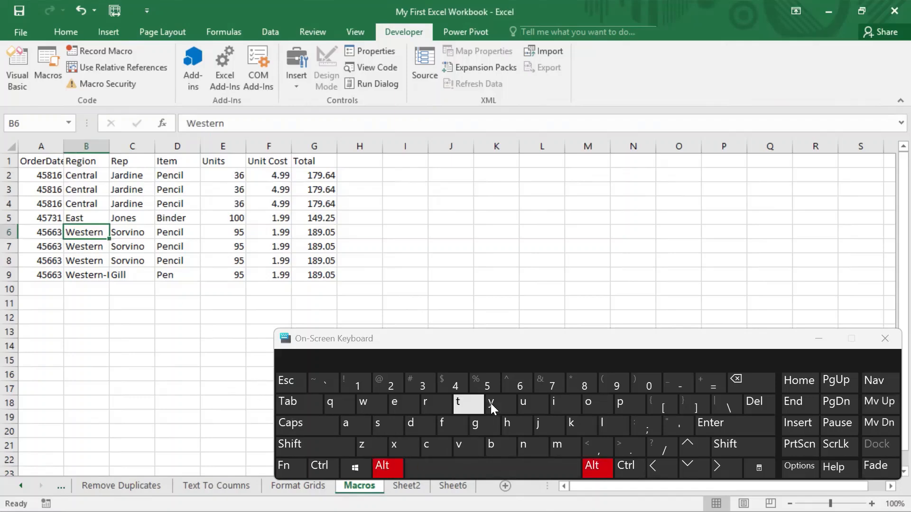
left_click(284, 467)
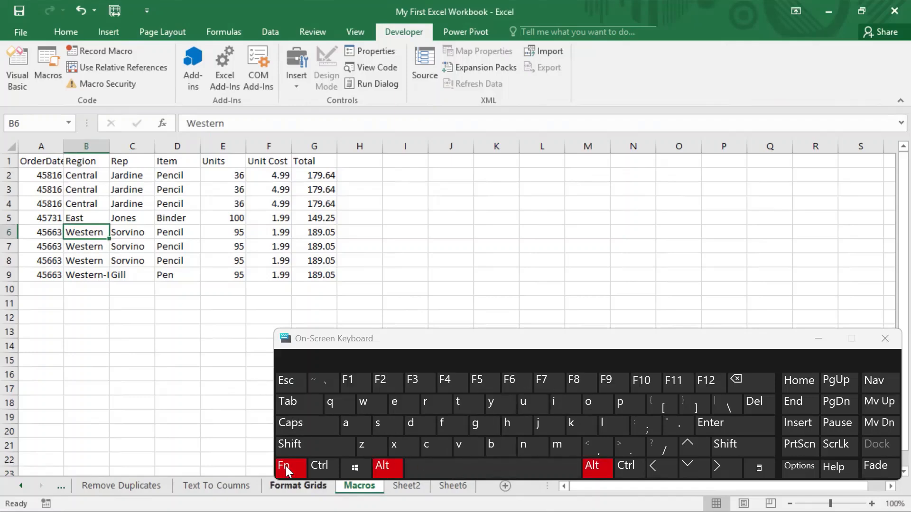
left_click(589, 382)
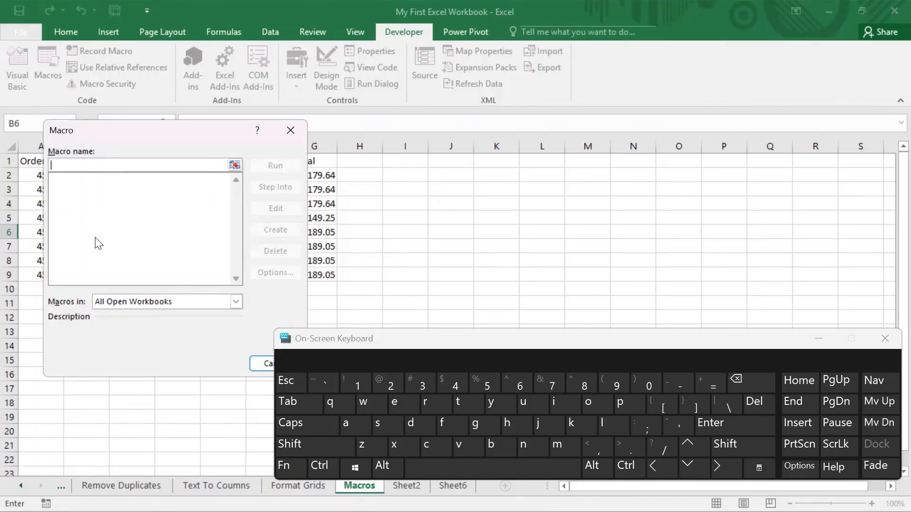
left_click(382, 465)
left_click(284, 467)
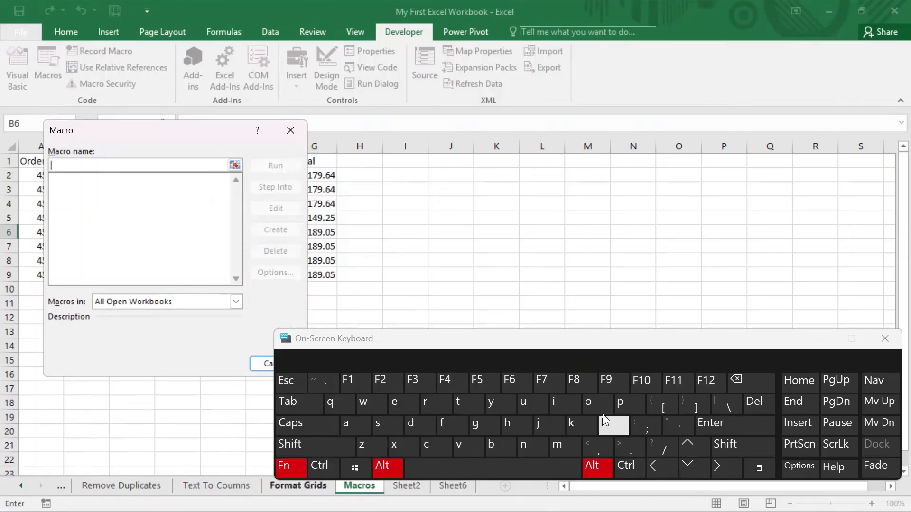
left_click(576, 383)
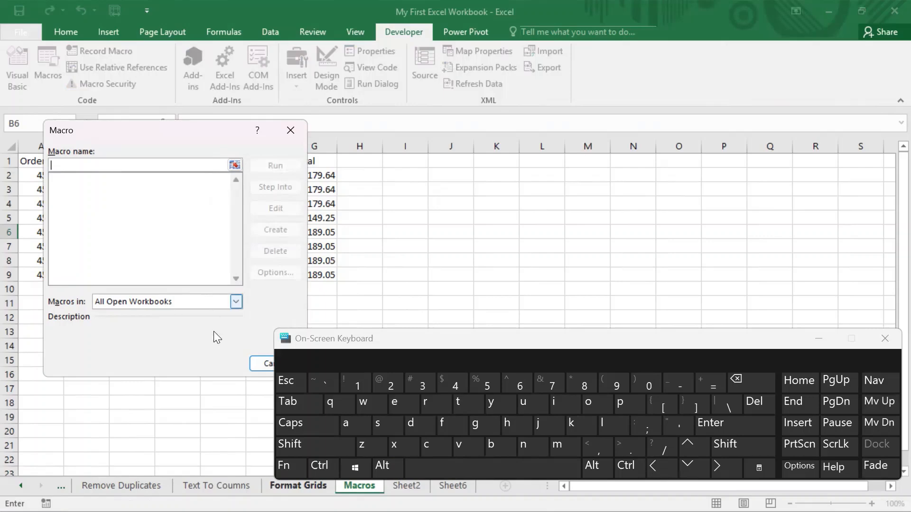
left_click(261, 363)
left_click(126, 317)
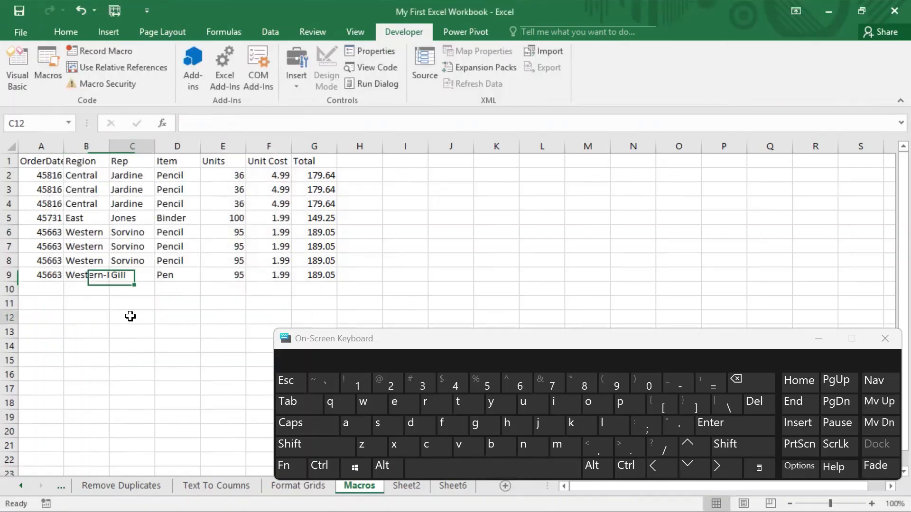
Step: Show the View commands with the on-screen keyboard
left_click(124, 219)
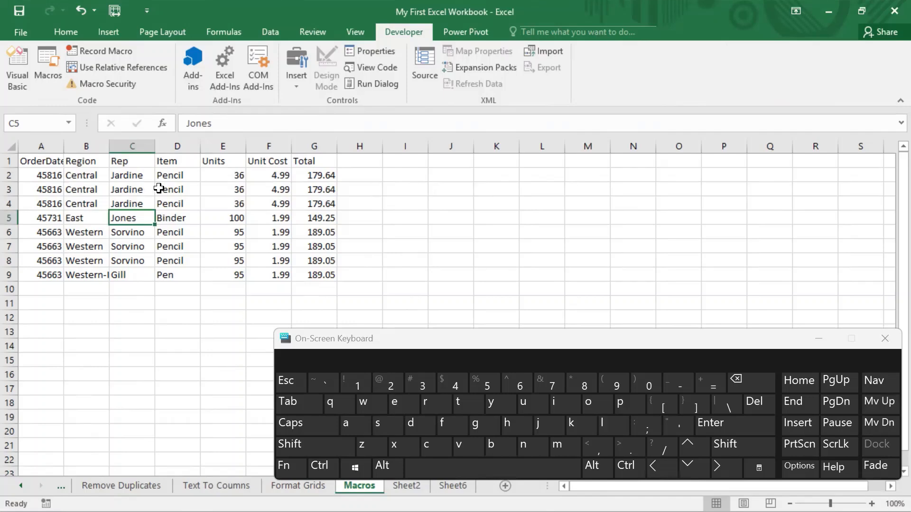
left_click(118, 67)
left_click(85, 247)
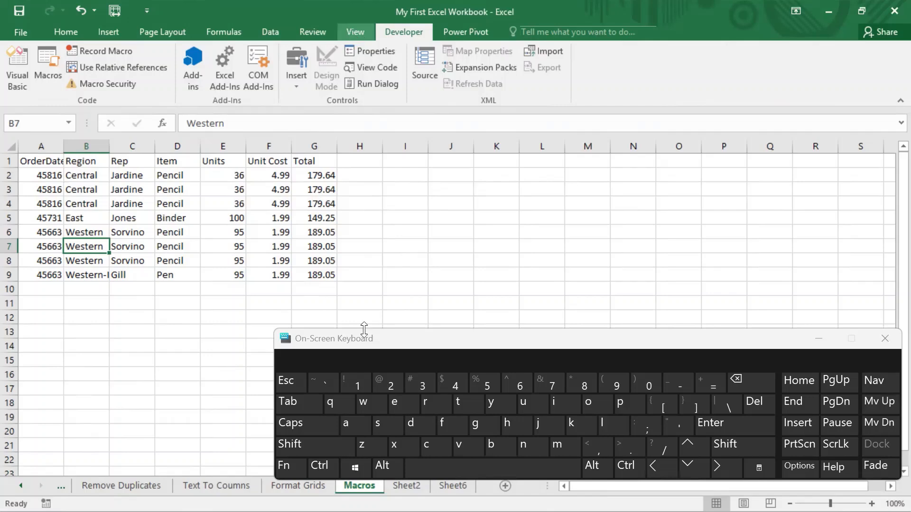
left_click(381, 465)
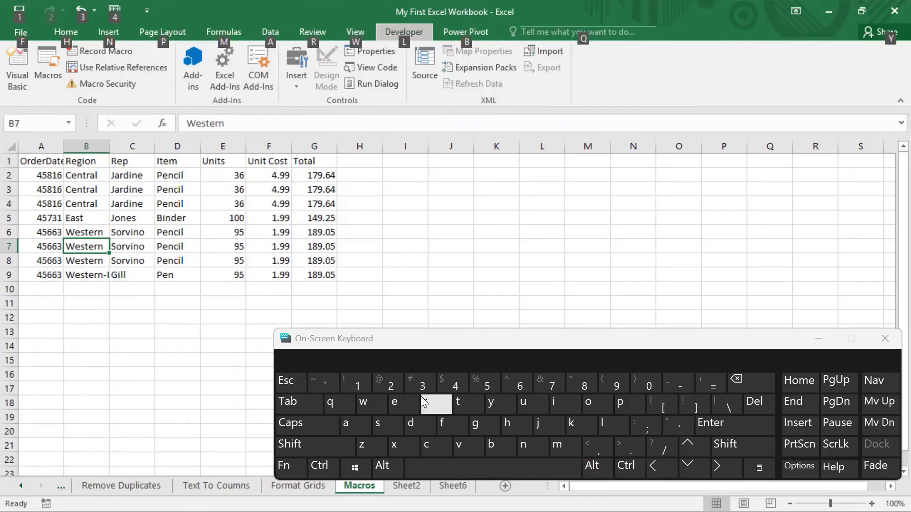
left_click(373, 404)
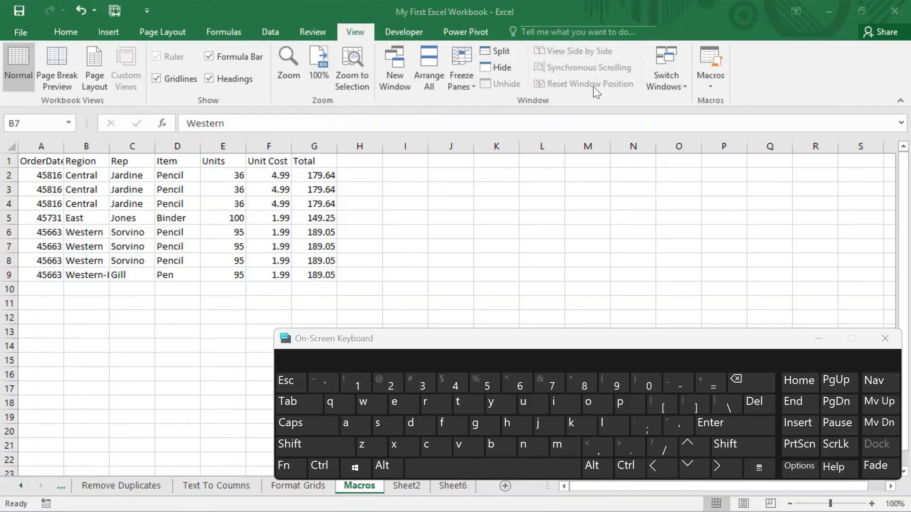
left_click(391, 467)
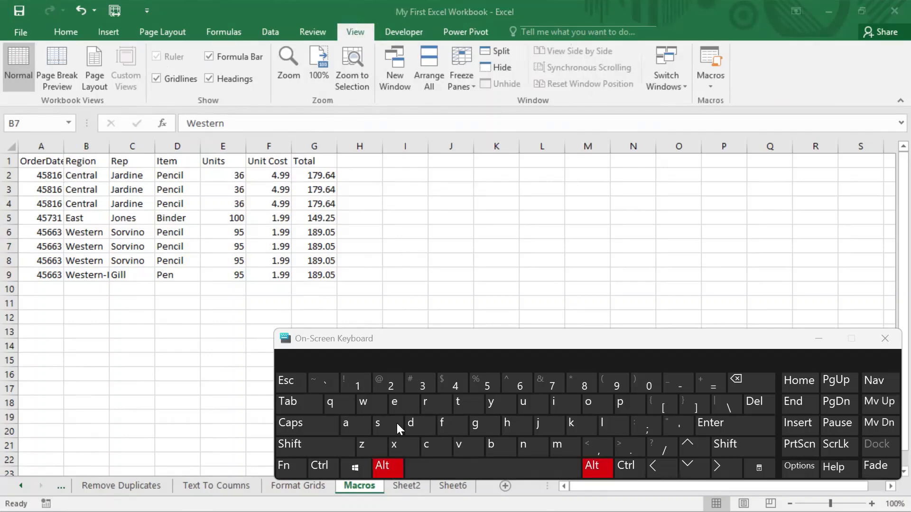
left_click(371, 402)
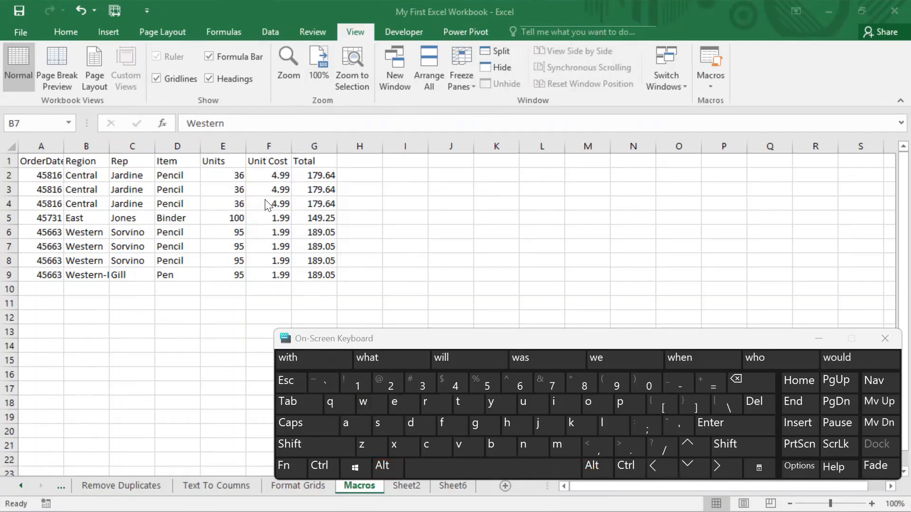
Step: Display the View commands' macro options with the on-screen keyboard and choose View Macros to open the Macro dialog
left_click(237, 190)
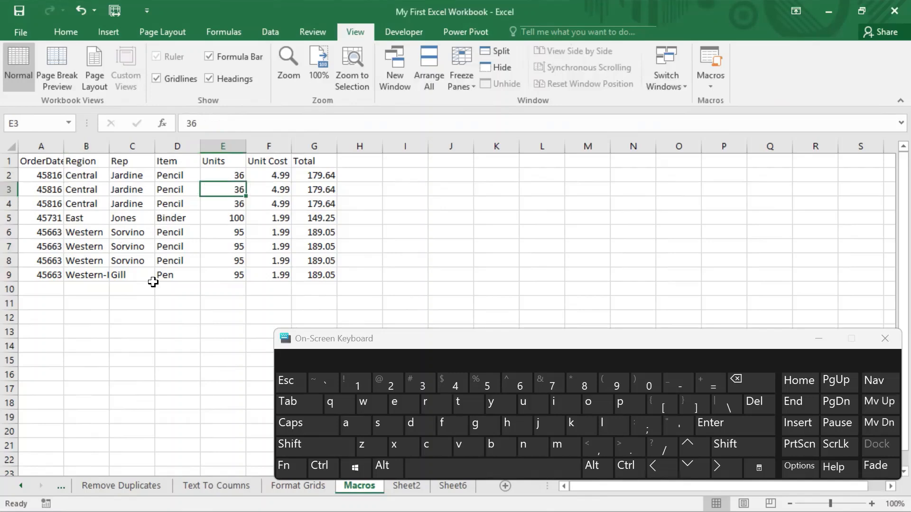
left_click(369, 406)
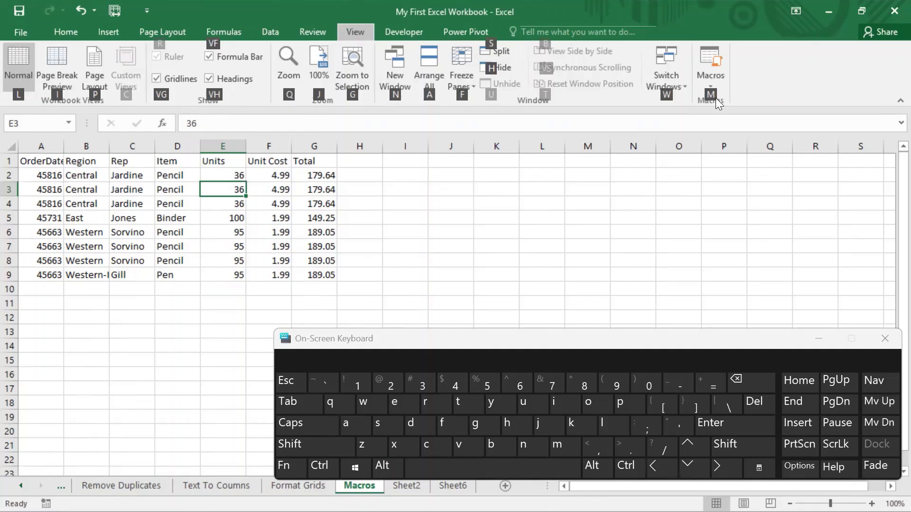
left_click(570, 442)
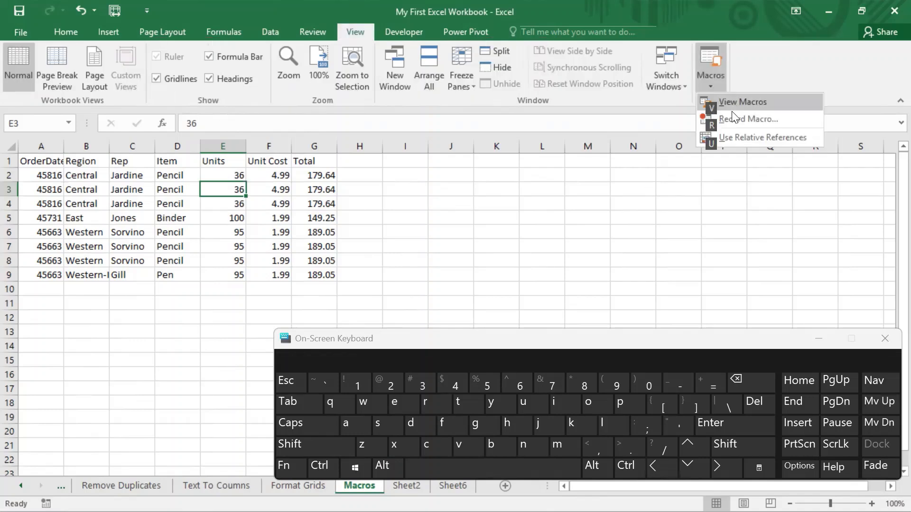
left_click(741, 106)
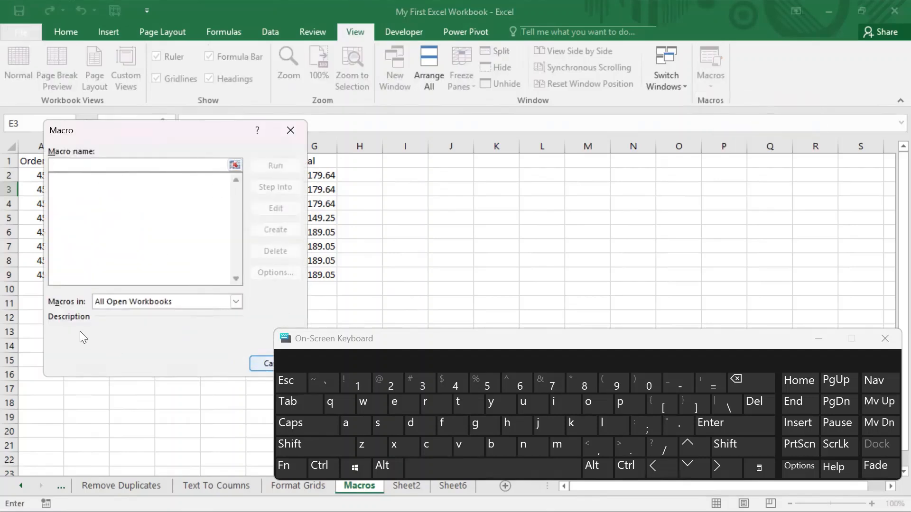
Step: Restrict the Macro dialog's listing to macros in This Workbook and close the dialog
left_click(172, 301)
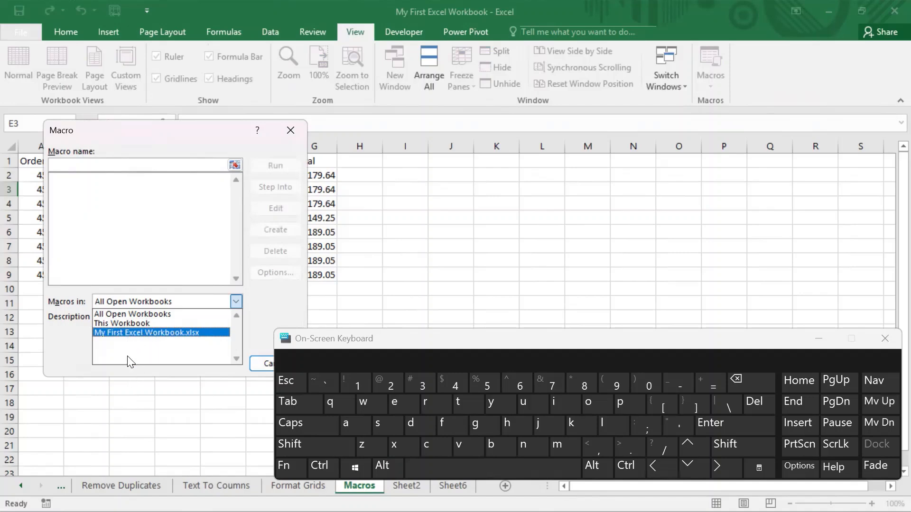
left_click(120, 324)
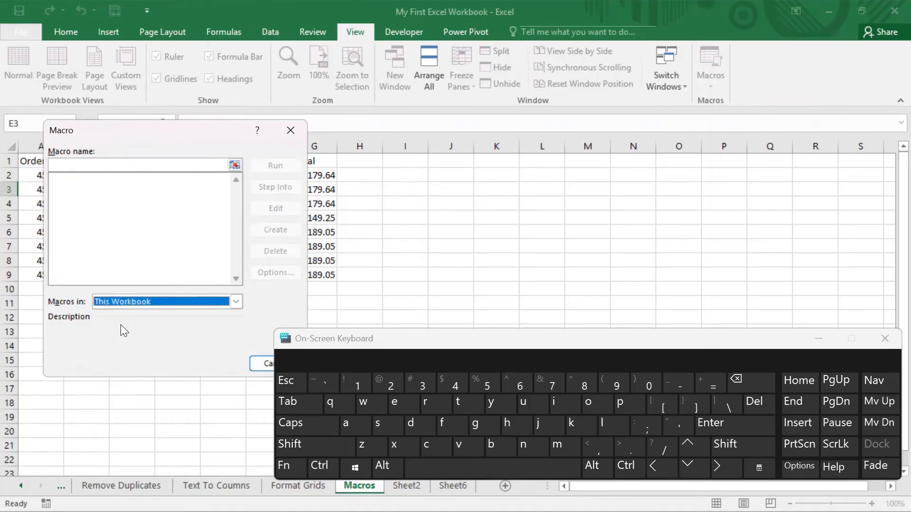
left_click(262, 367)
left_click(243, 205)
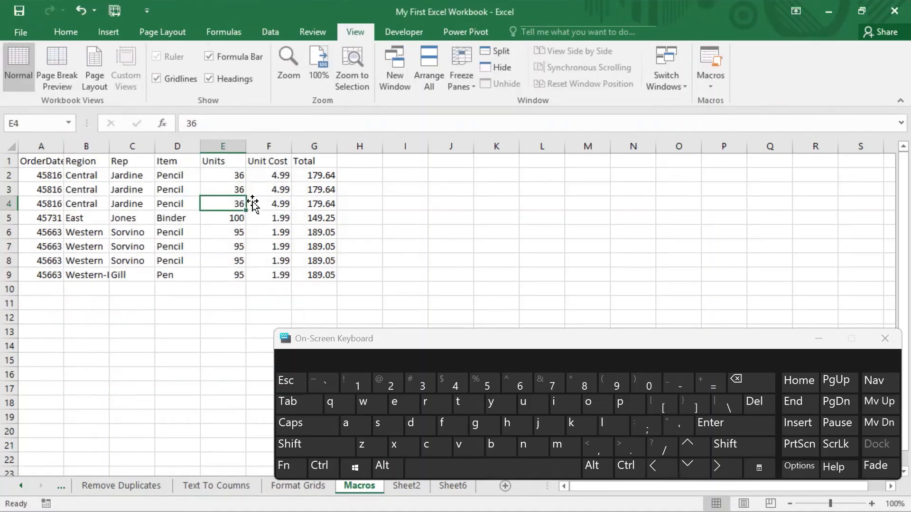
Step: Minimize the on-screen keyboard and open the Record Macro dialog from the View commands
left_click(454, 1)
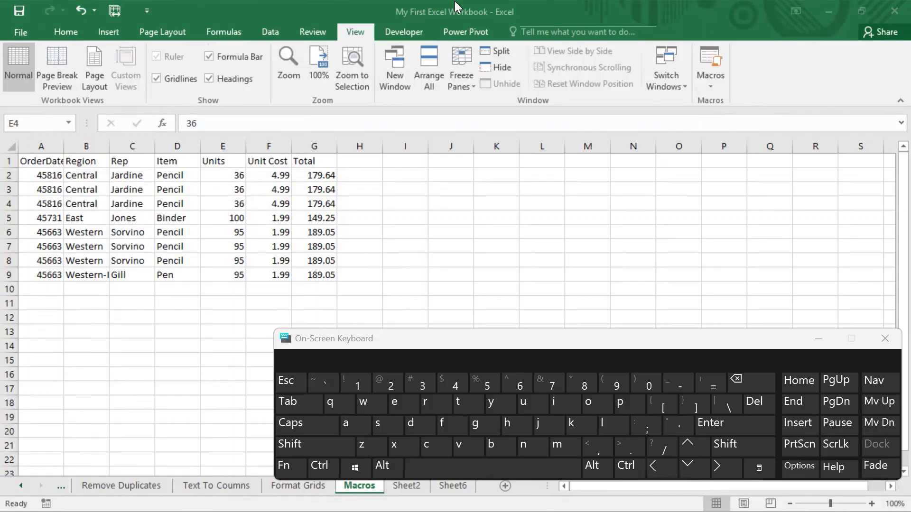
left_click(818, 340)
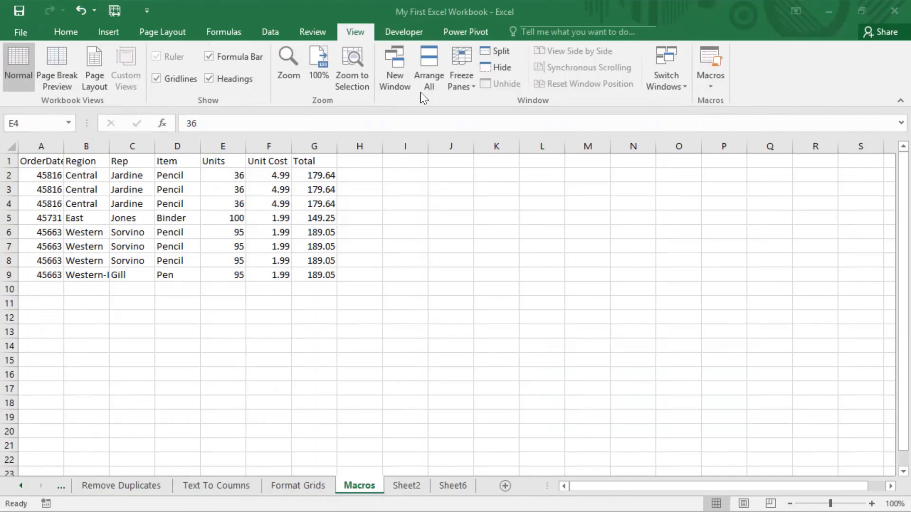
left_click(710, 88)
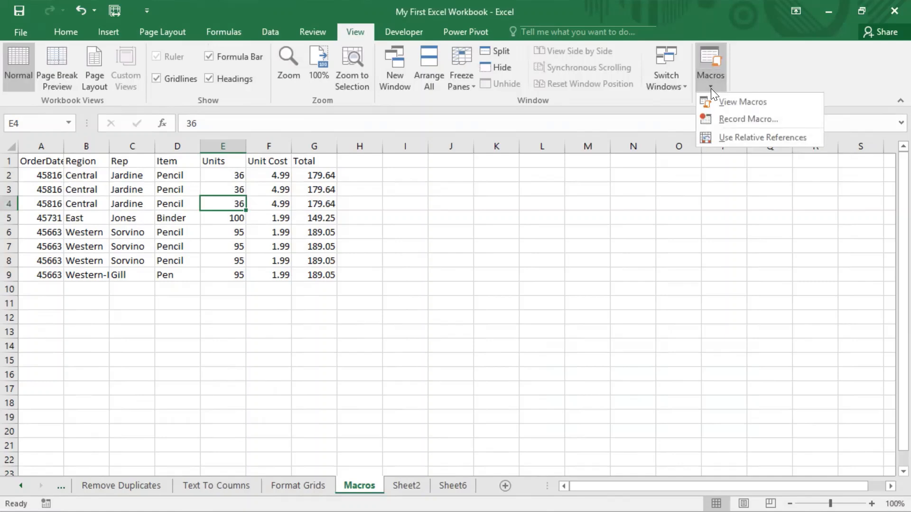
left_click(771, 119)
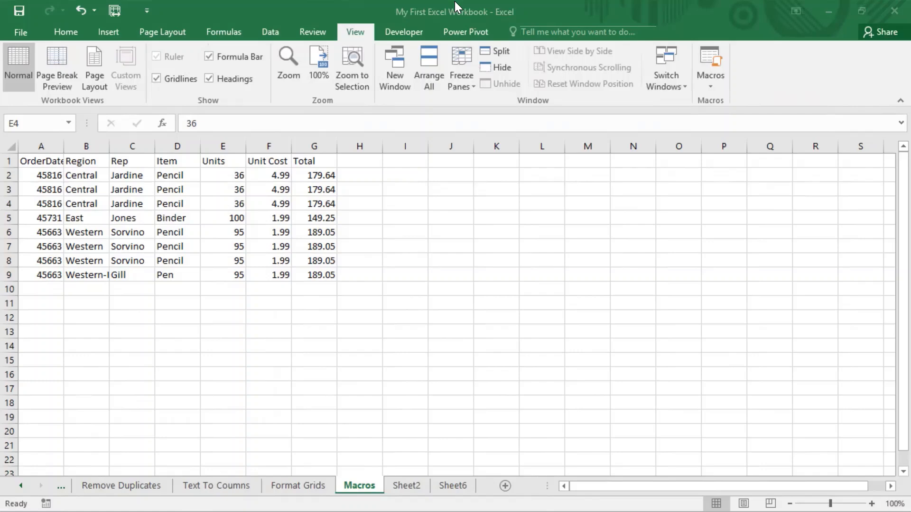
left_click(712, 87)
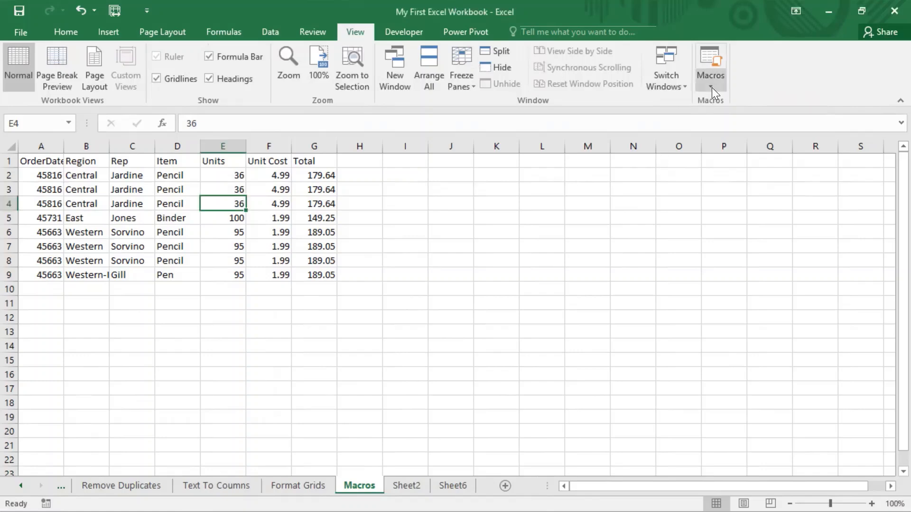
left_click(712, 87)
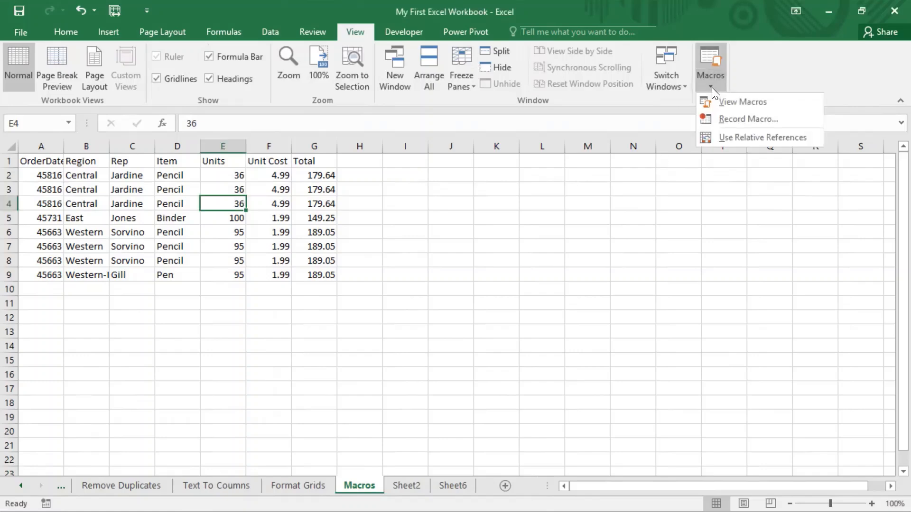
left_click(736, 119)
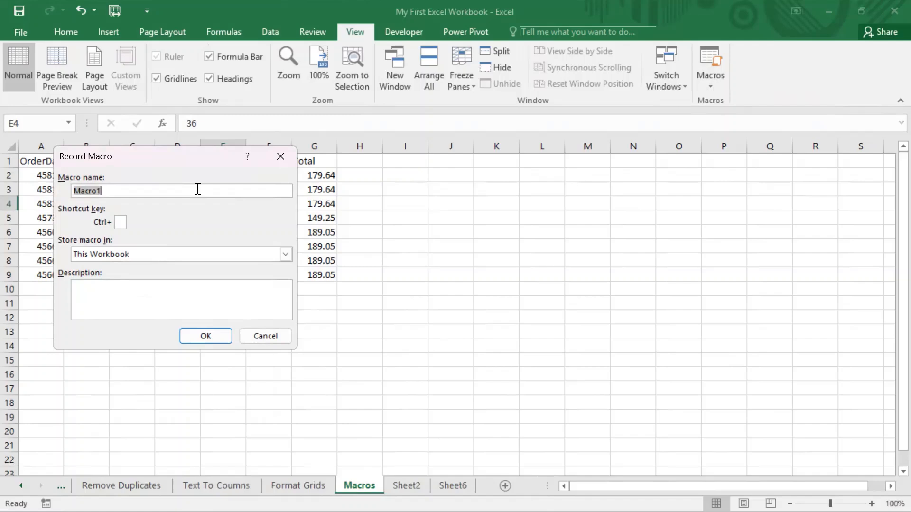
Step: Name the new macro MyFirstMacro and assign h as its shortcut letter
type("My")
type("FirstMac")
type("ro")
type("h")
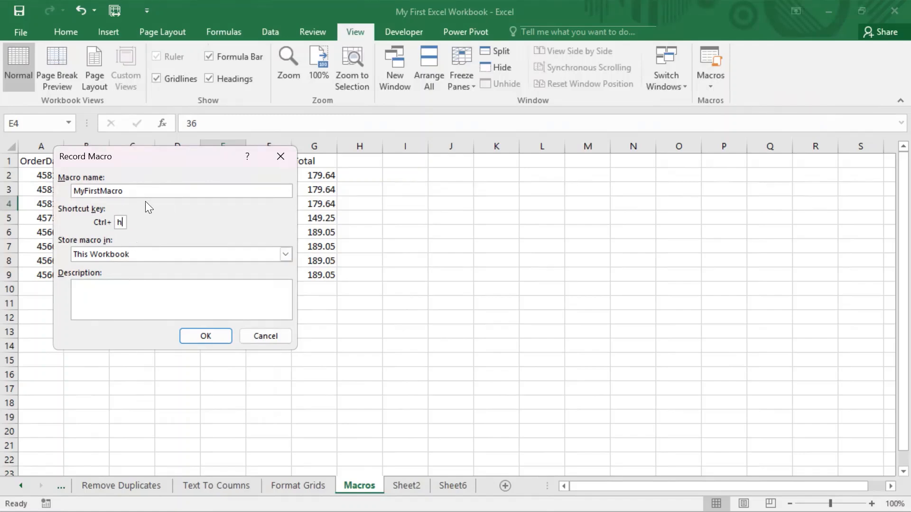
Step: Enter the macro description "Formatting cell fonts and color" and start recording
left_click(206, 296)
type("Formatting ccel")
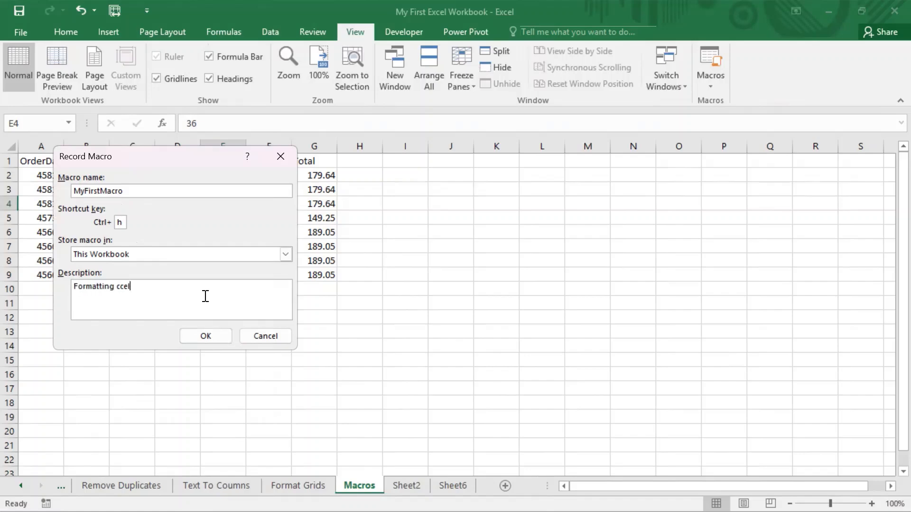
type("l")
key("BackSpace")
key("BackSpace")
key("BackSpace")
key("BackSpace")
type("ell fonts and color")
left_click(206, 336)
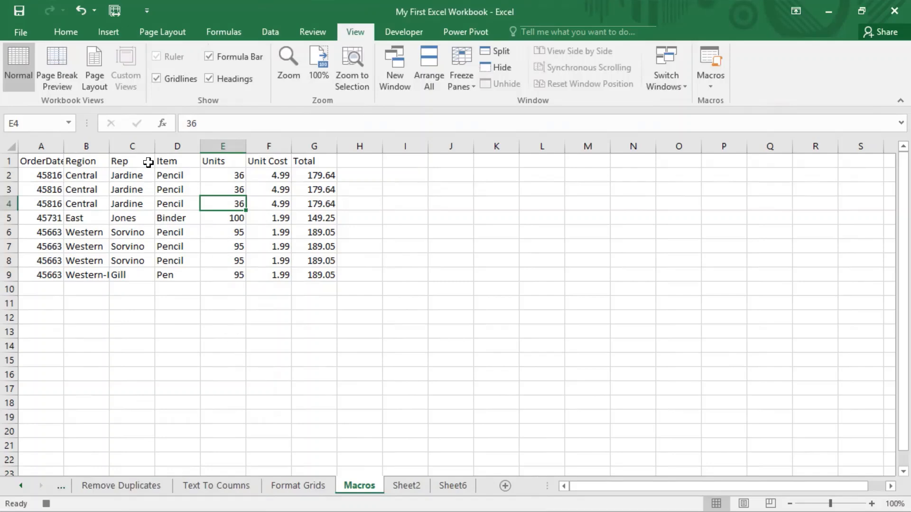
Step: Format header cells A1:C1 with yellow fill and bold red text, and stop the macro recording
left_click(73, 28)
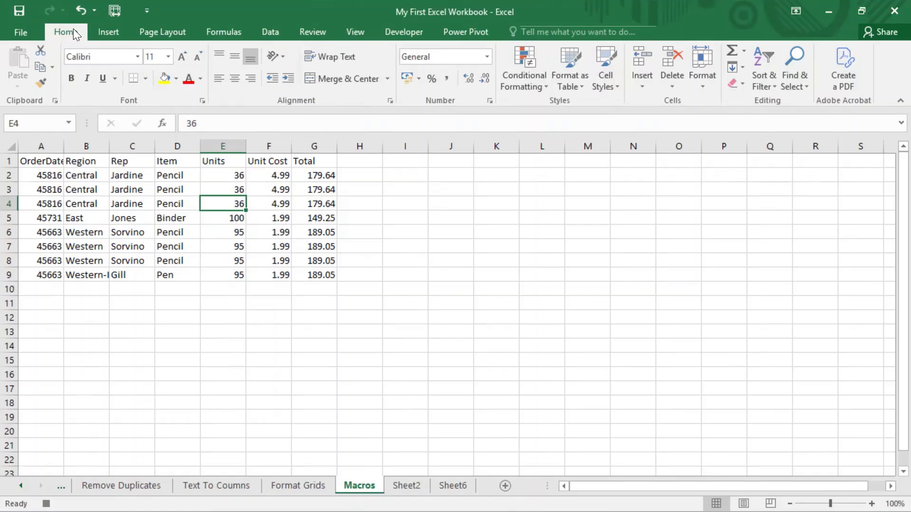
left_click_drag(26, 162, 129, 161)
left_click(164, 80)
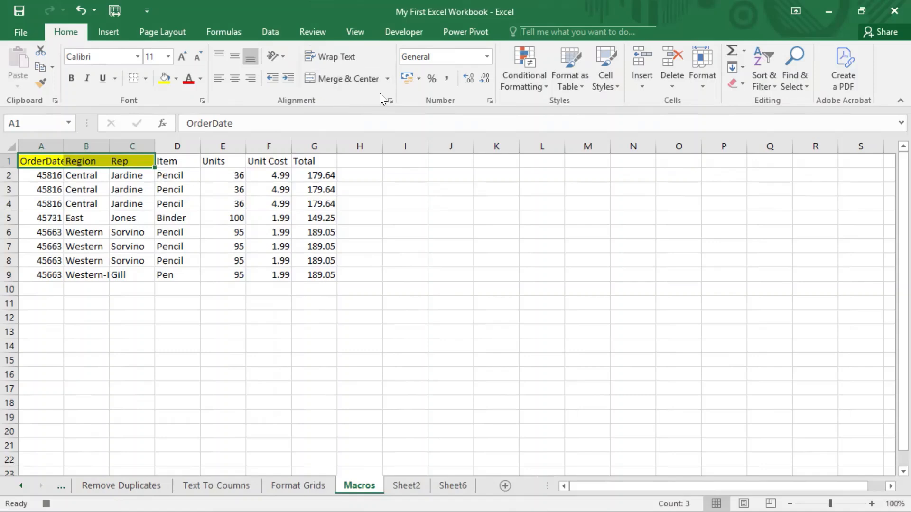
left_click(74, 78)
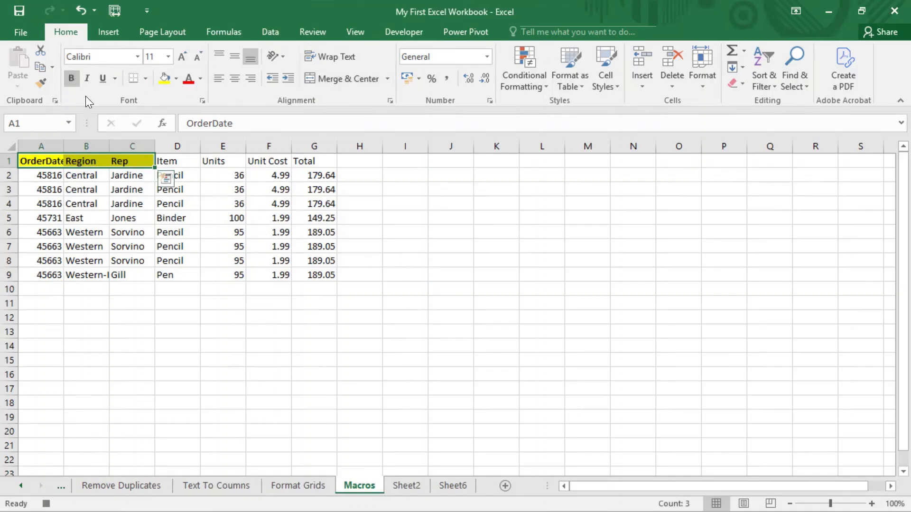
left_click(188, 80)
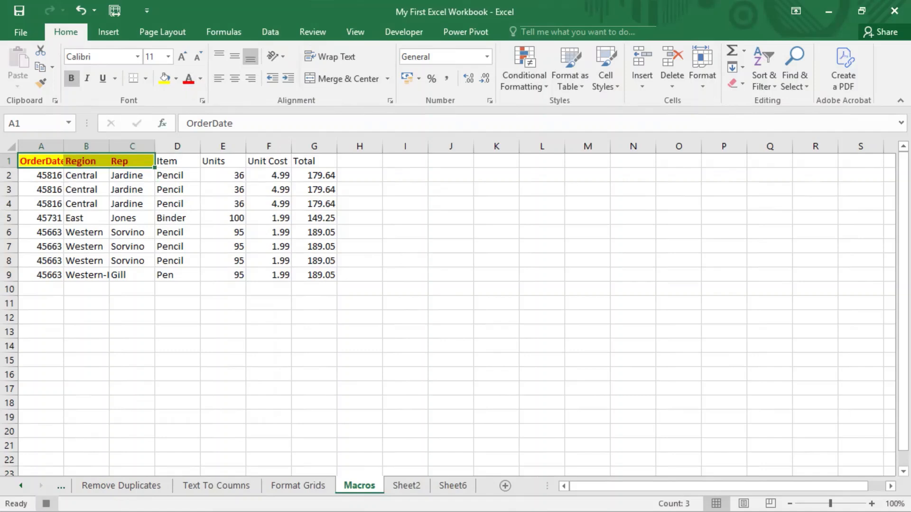
left_click(46, 503)
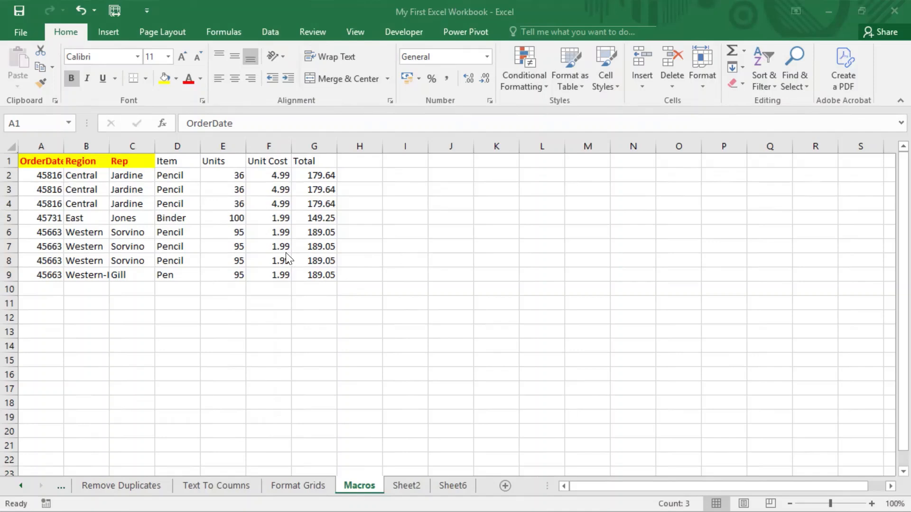
left_click(172, 162)
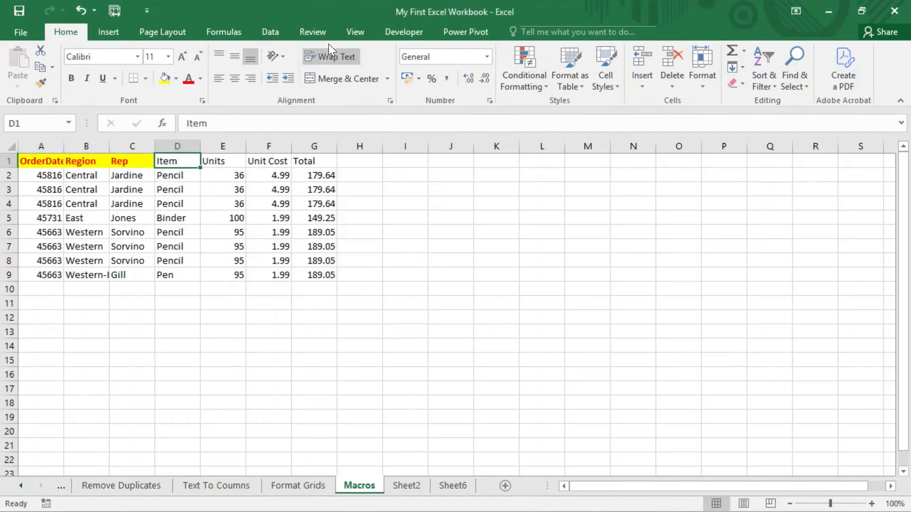
left_click(351, 30)
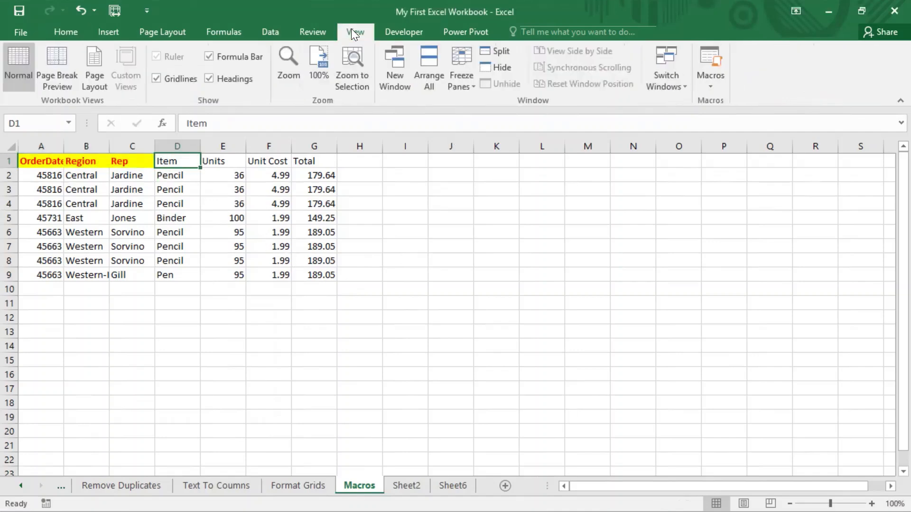
left_click(711, 88)
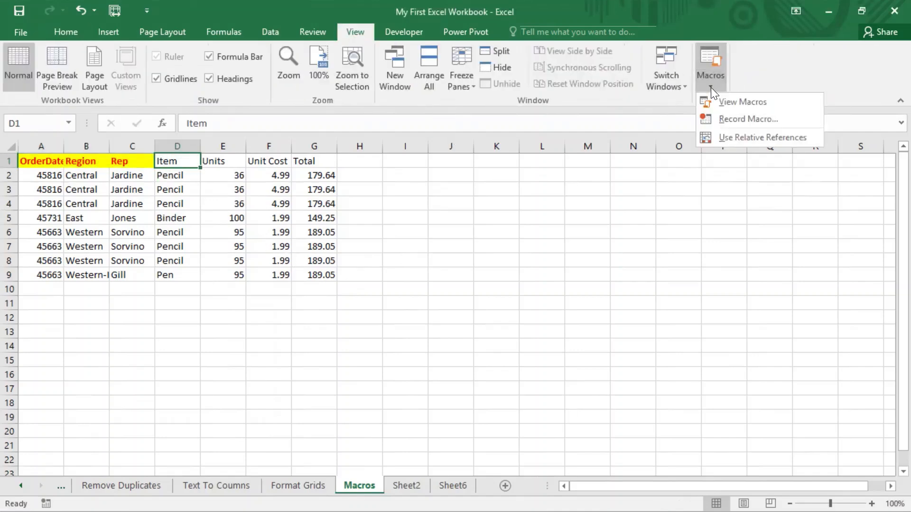
left_click(730, 102)
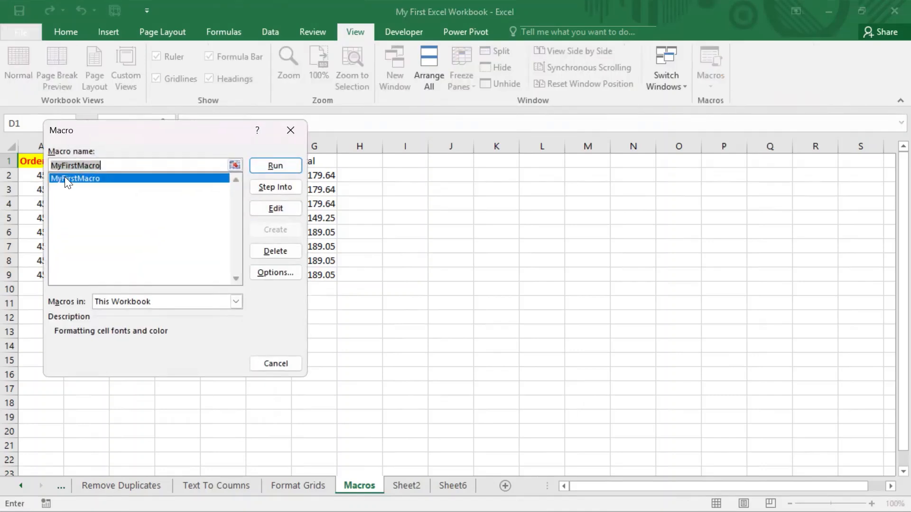
left_click_drag(182, 131, 191, 290)
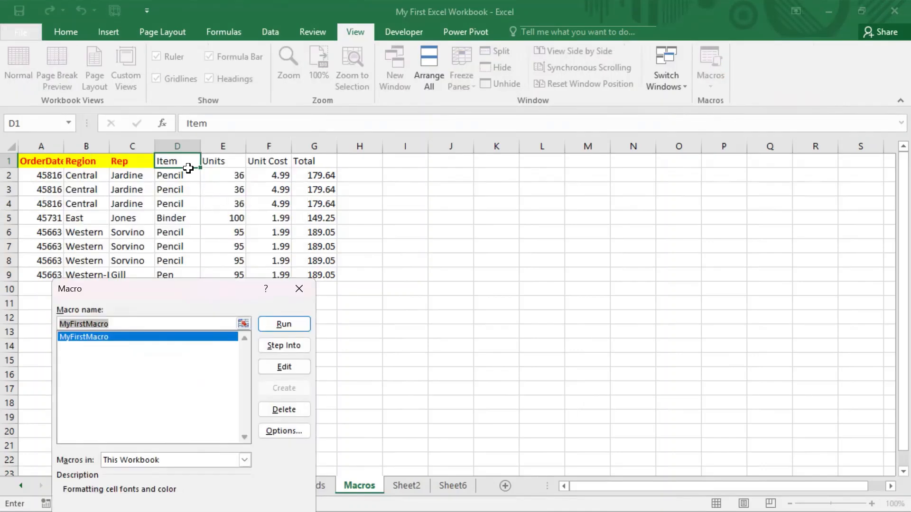
left_click(188, 161)
left_click_drag(185, 159, 327, 162)
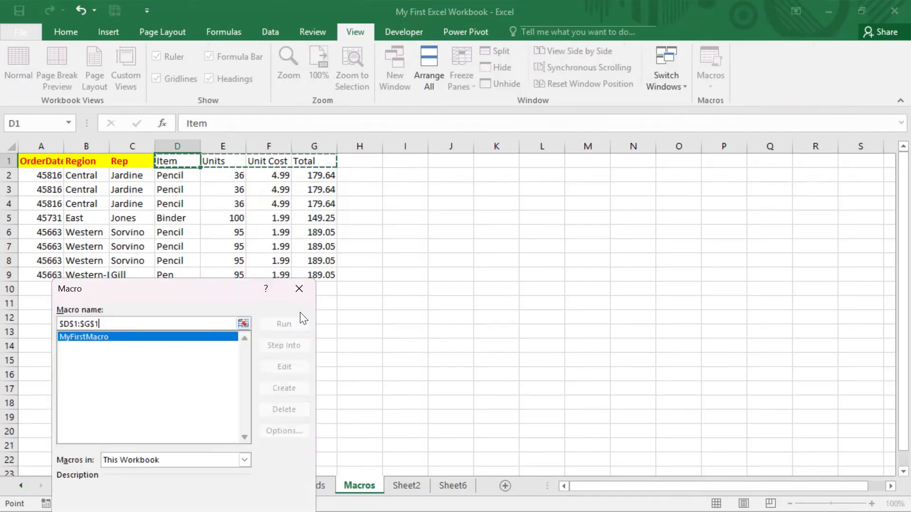
key("Escape")
left_click(267, 245)
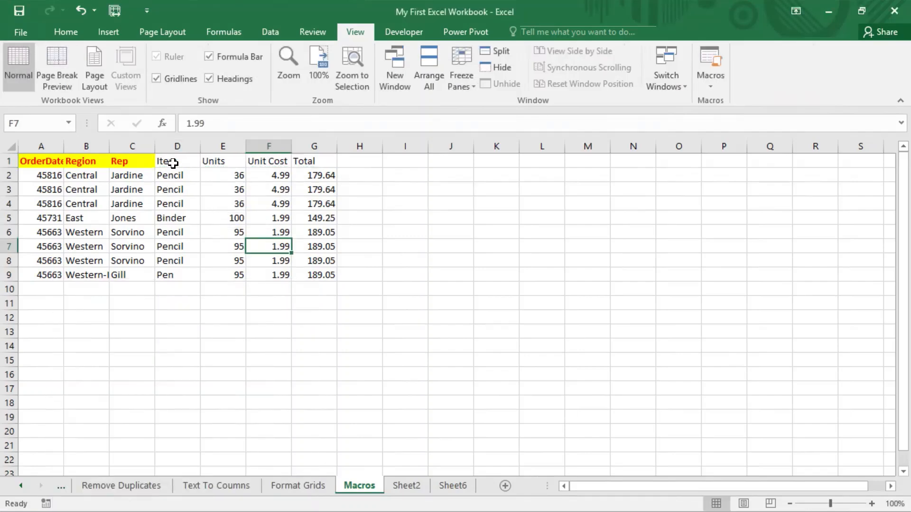
Step: Select header cells D1:G1 on the Macros sheet and run MyFirstMacro
left_click_drag(172, 162, 299, 159)
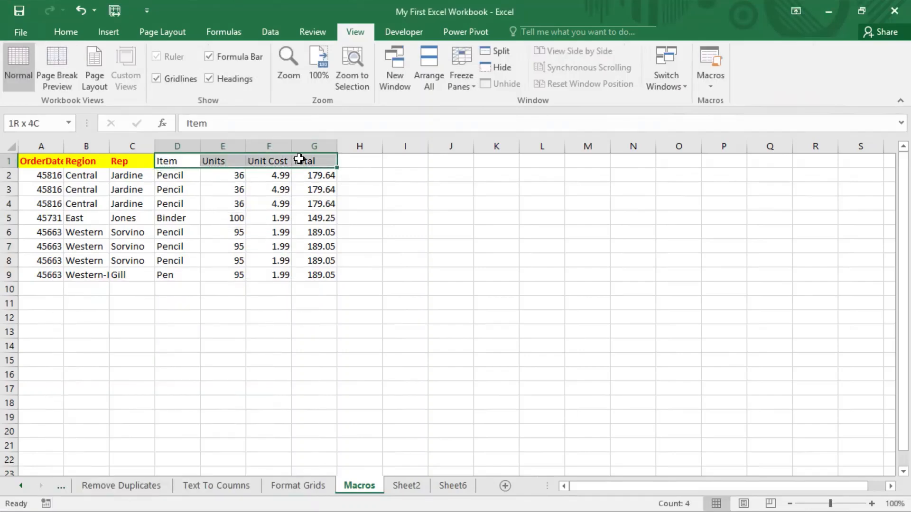
left_click(709, 85)
left_click(720, 102)
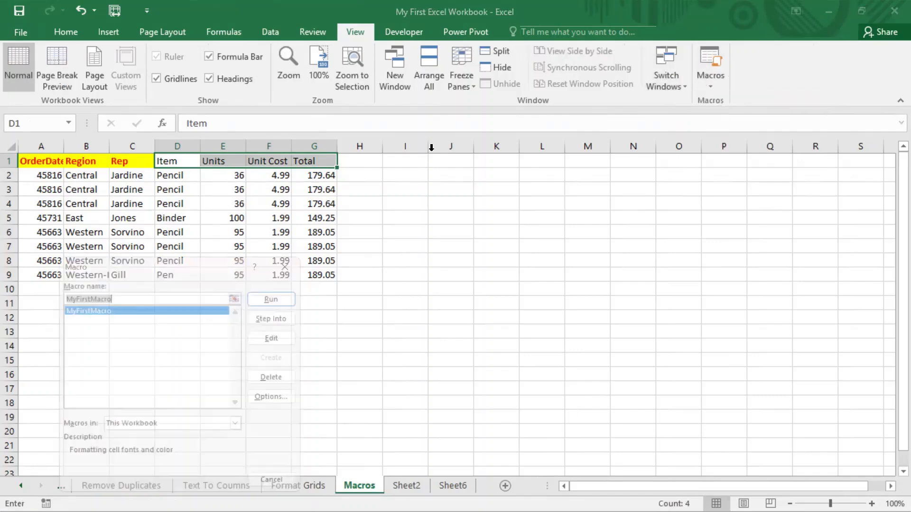
left_click(284, 296)
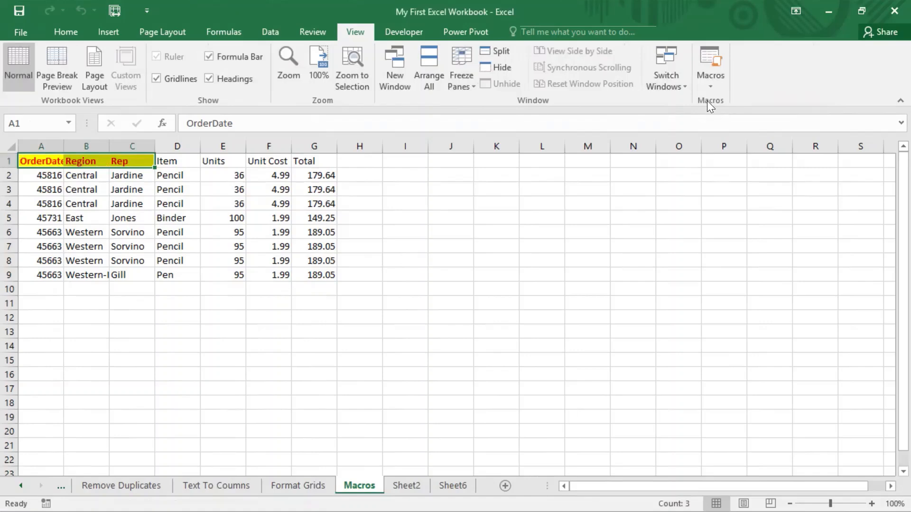
left_click(709, 87)
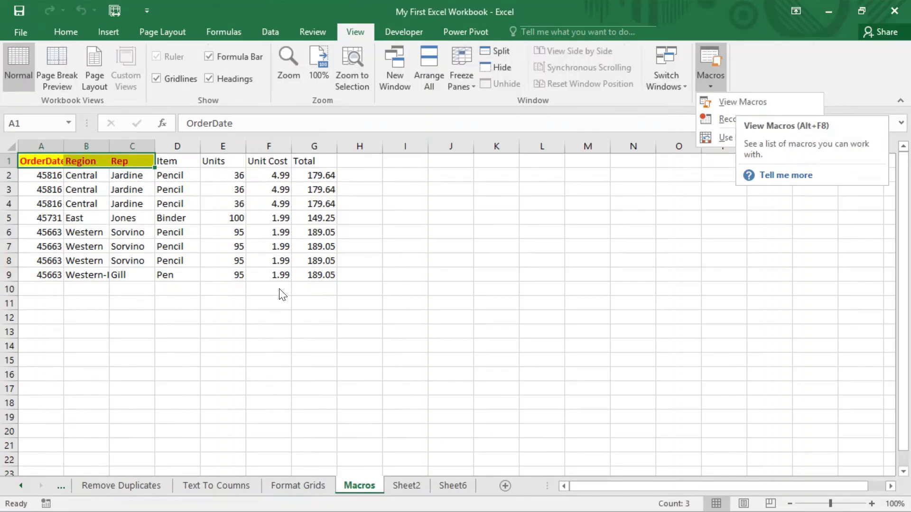
Step: Run MyFirstMacro on Sheet2 with cell A1 selected, and check the formatting of A1:C1
left_click(406, 485)
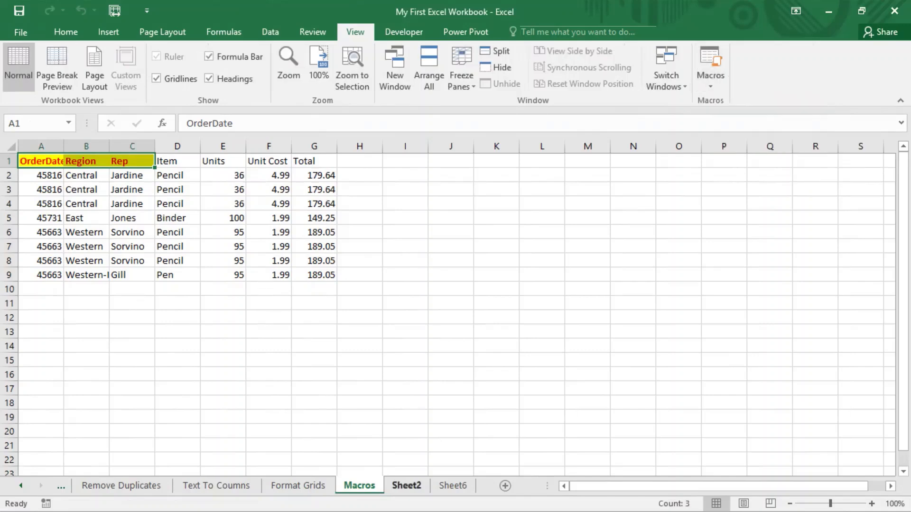
left_click(407, 486)
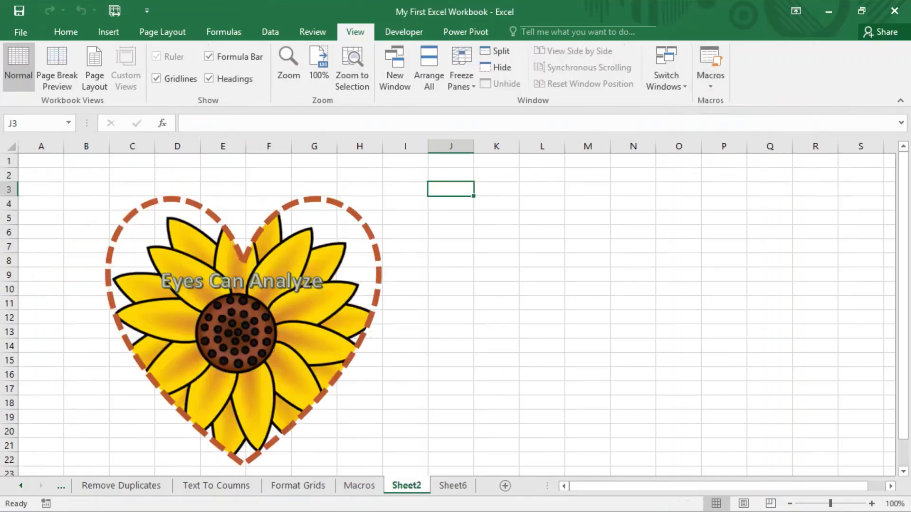
left_click(44, 163)
left_click(709, 86)
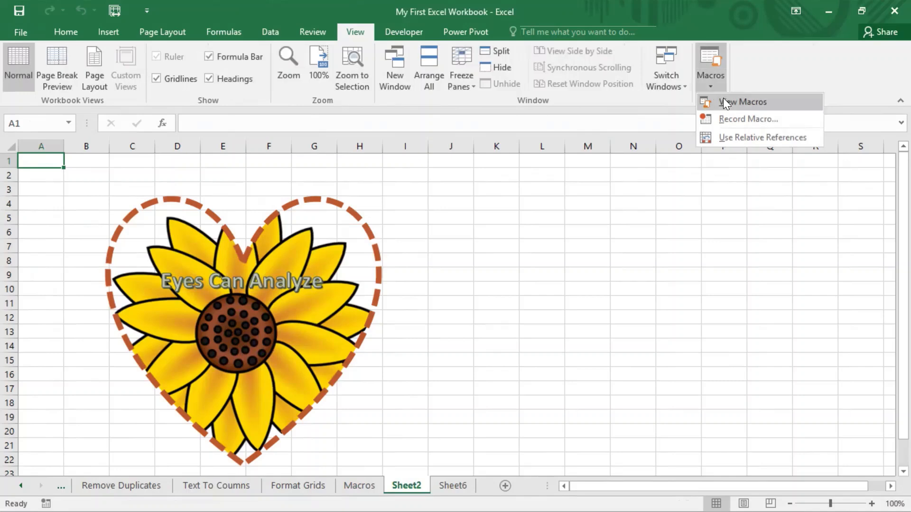
left_click(555, 169)
key("alt+F8")
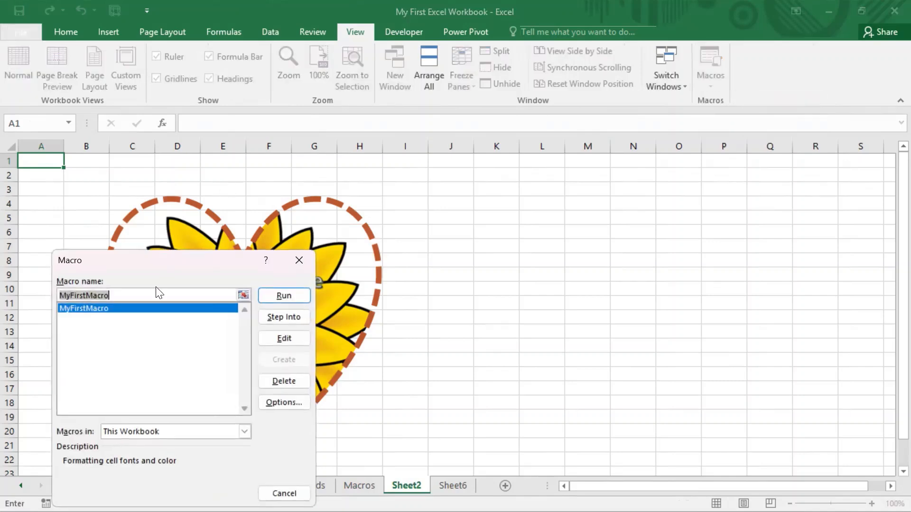
left_click(288, 295)
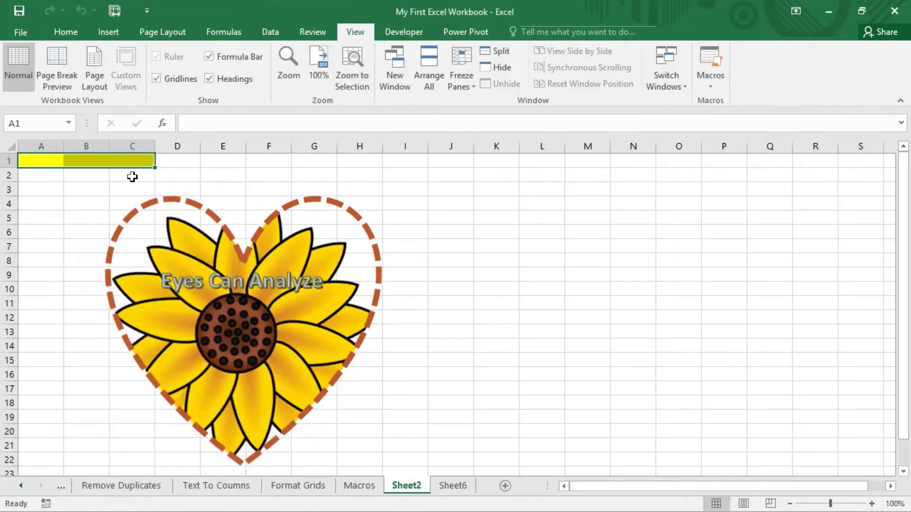
left_click(34, 212)
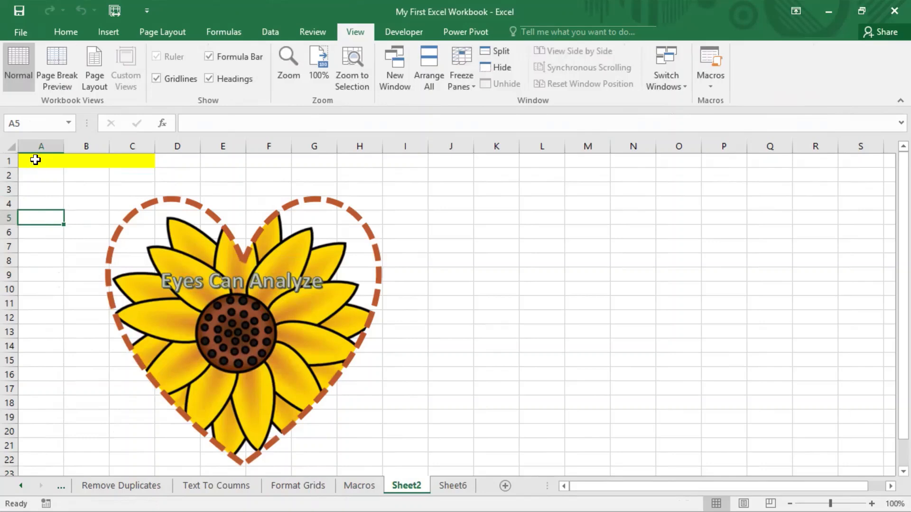
left_click_drag(34, 160, 138, 160)
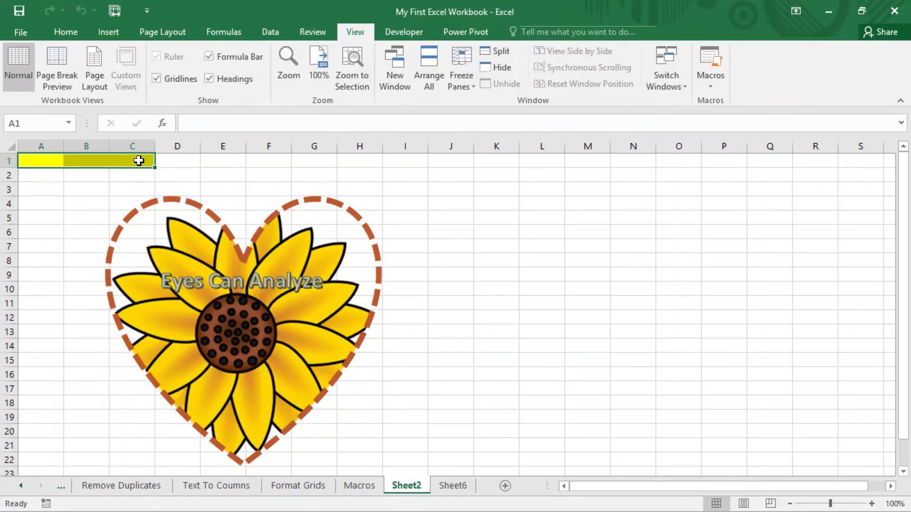
Step: Look at the Remove Duplicates sheet, and run MyFirstMacro on the Text To Coumns sheet from an empty cell below the table
left_click(114, 486)
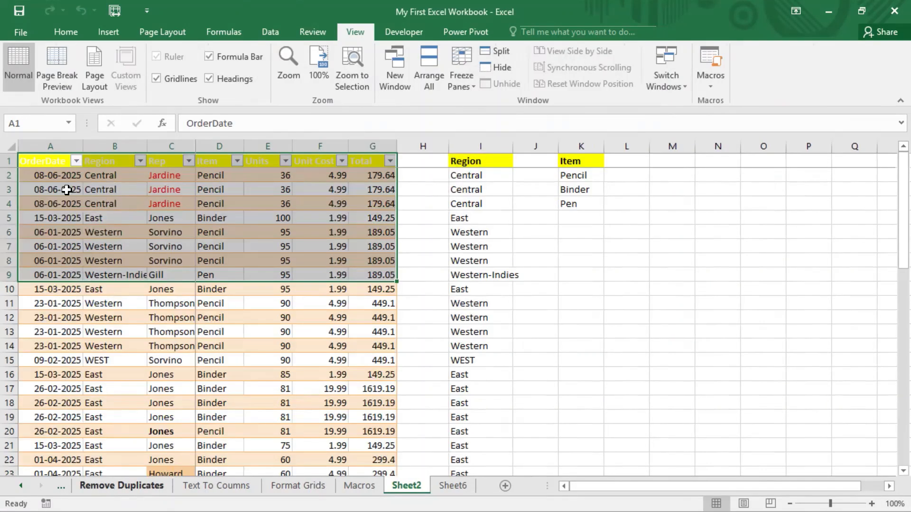
left_click(202, 485)
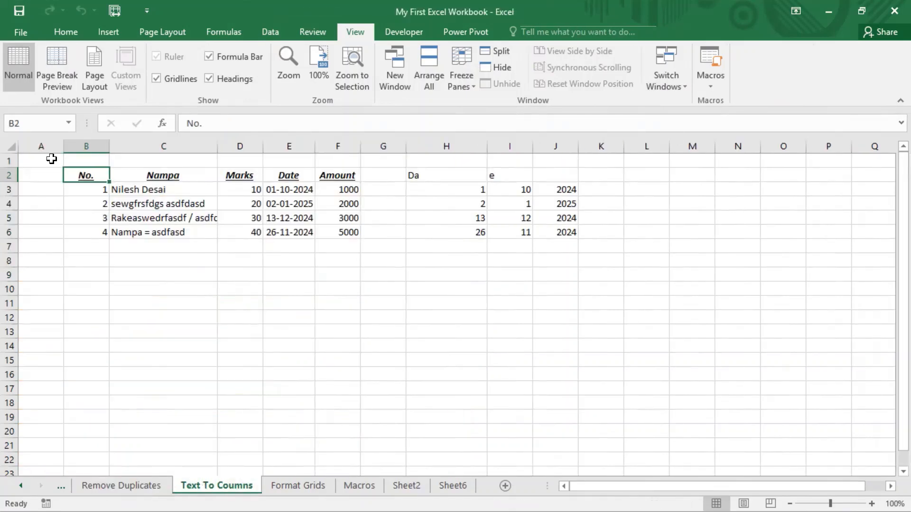
left_click_drag(45, 159, 163, 158)
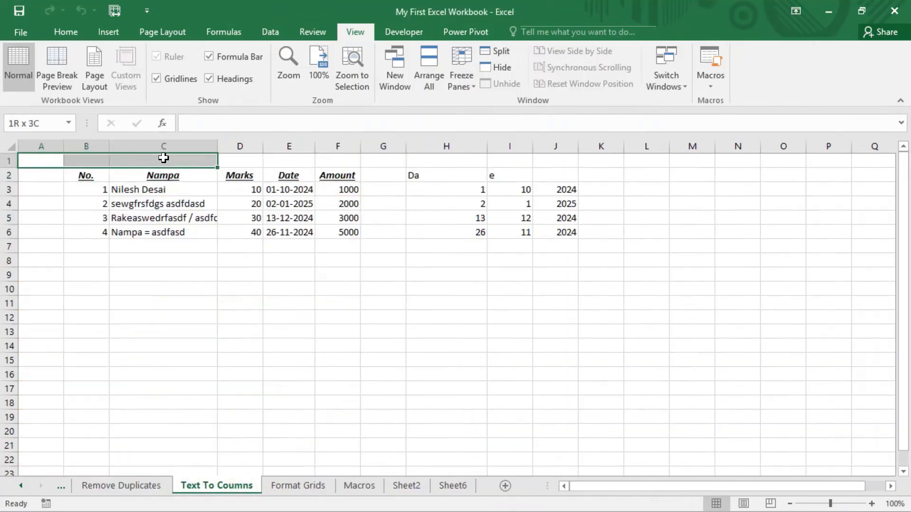
left_click(711, 87)
left_click(230, 374)
left_click(276, 315)
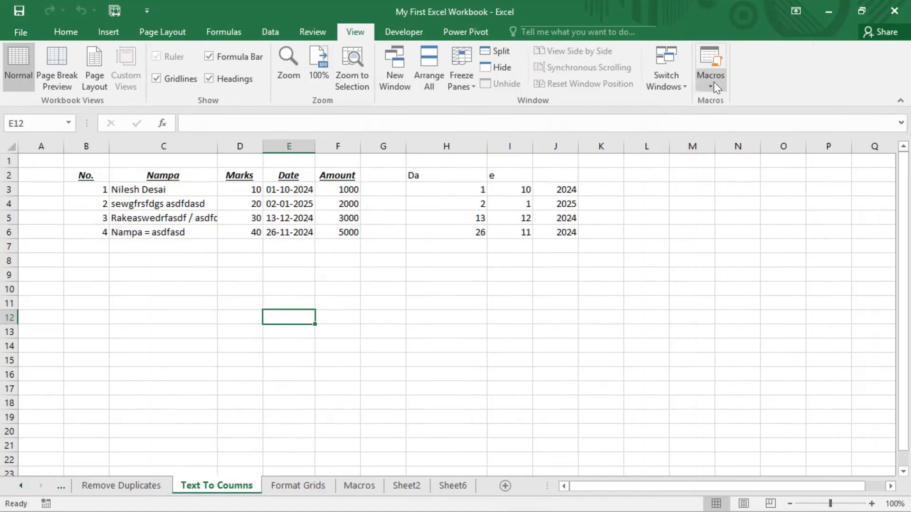
left_click(709, 89)
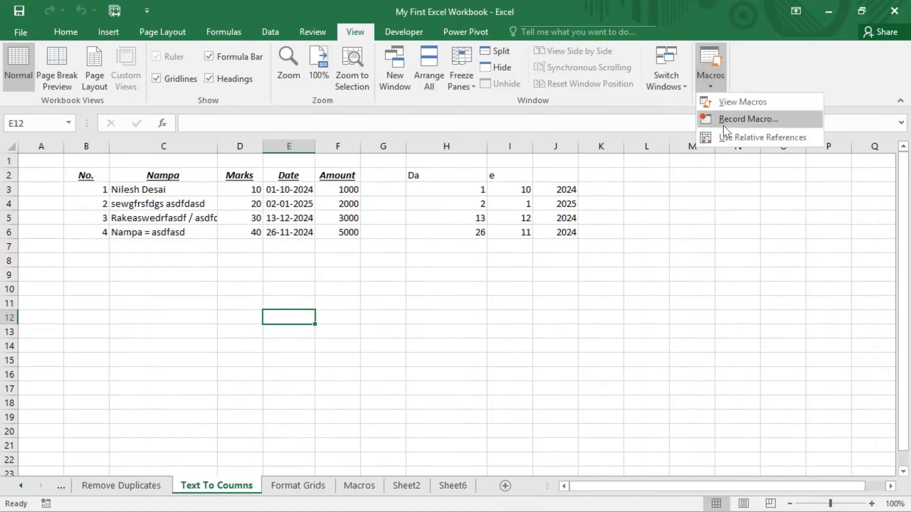
left_click(733, 102)
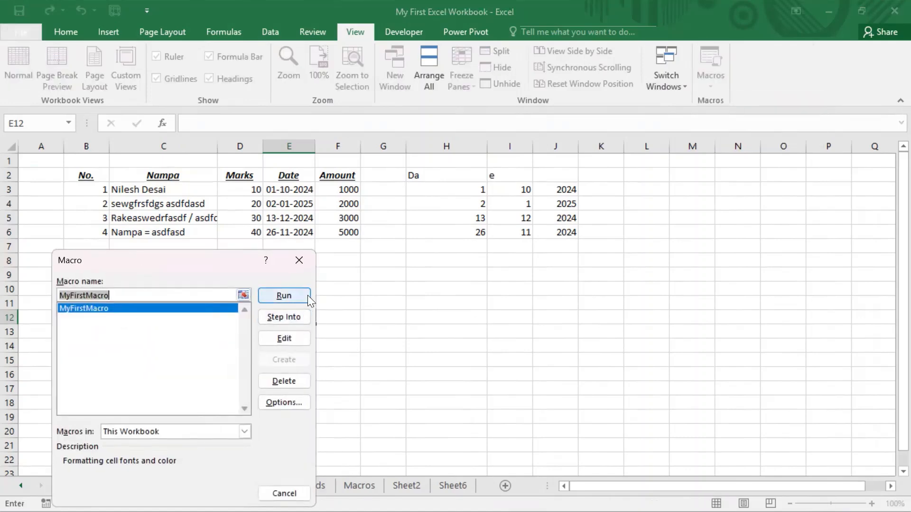
left_click(271, 294)
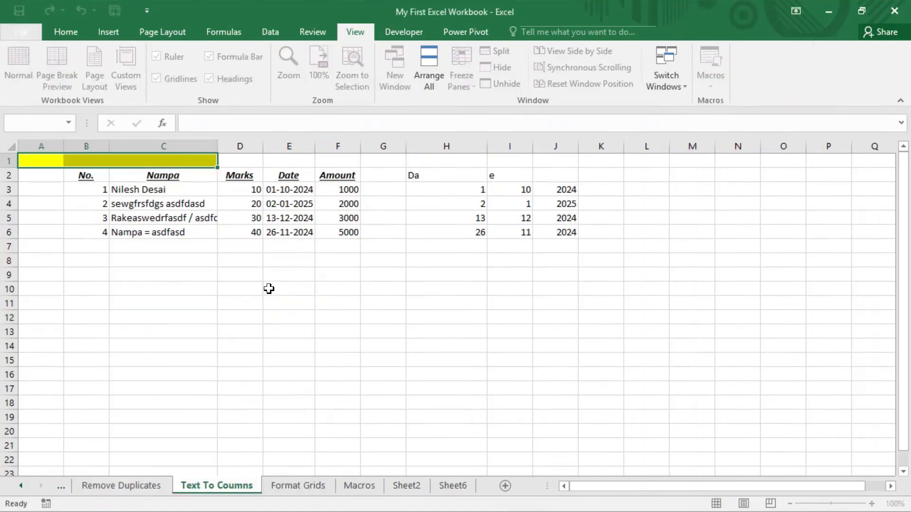
Step: Enter the sample text "sazdfasd" in cell A1 and check the formatting across A1:C1
left_click(116, 258)
left_click(38, 159)
type("sazdfasd")
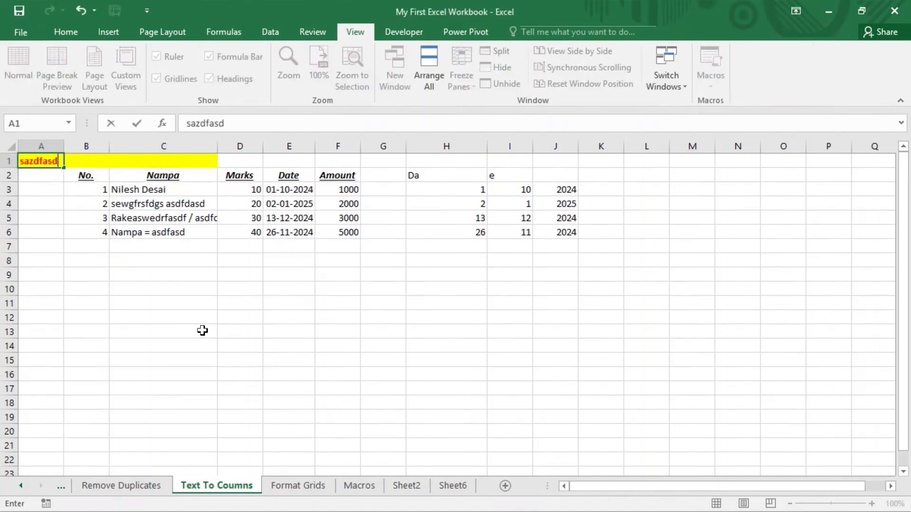
left_click(203, 329)
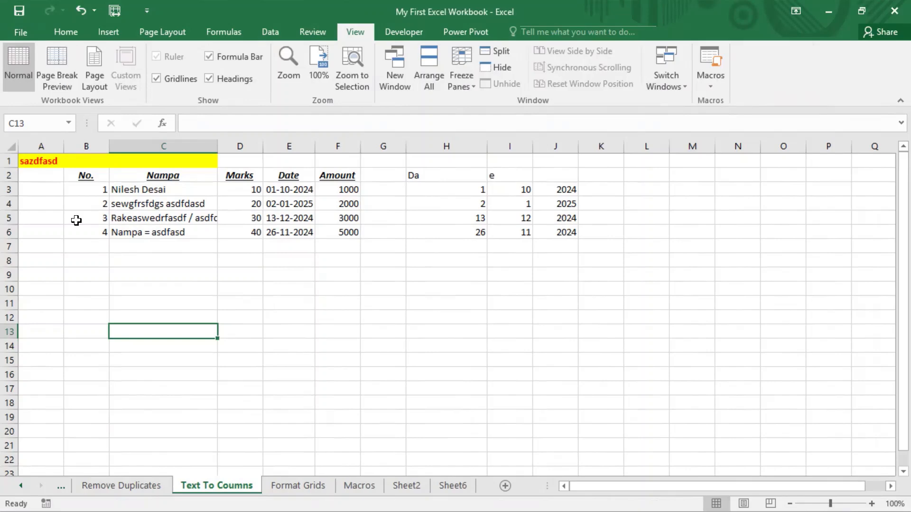
left_click(42, 161)
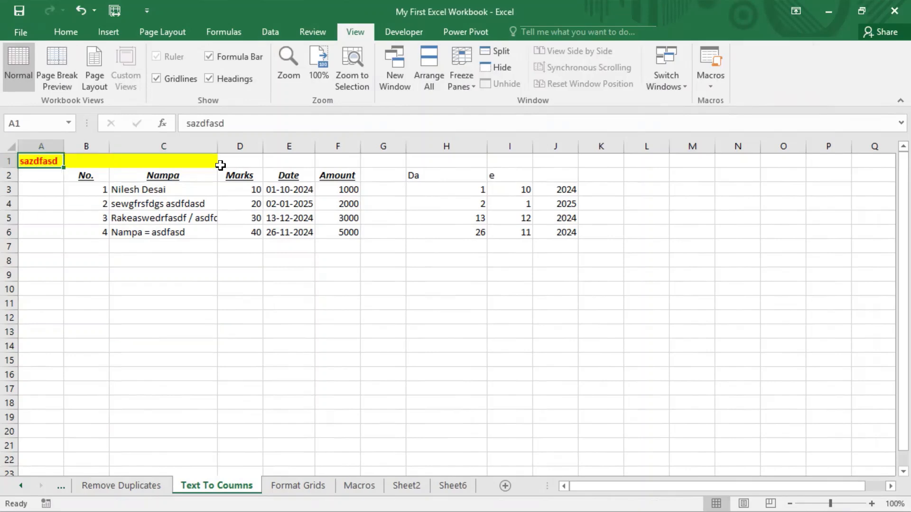
left_click(197, 160)
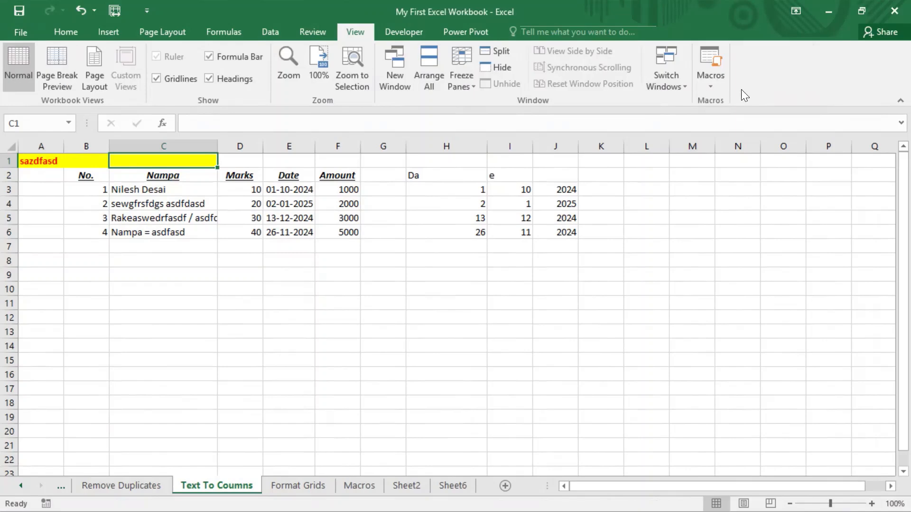
Step: With cell A1 selected, step into MyFirstMacro to open its recorded code in the Visual Basic editor
left_click(715, 89)
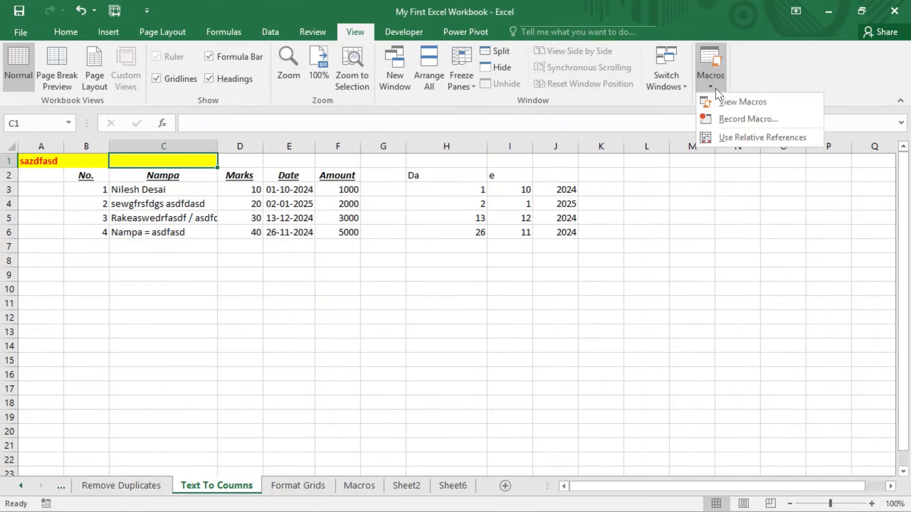
left_click(140, 260)
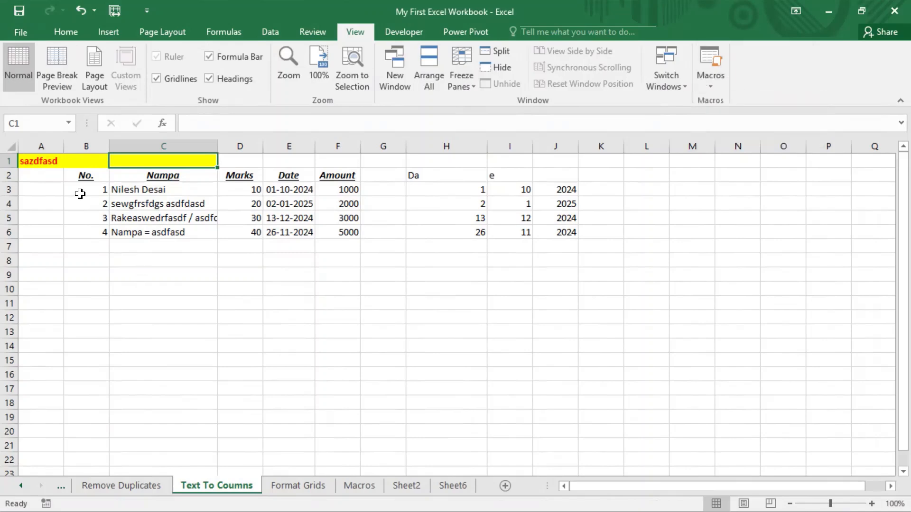
left_click(38, 161)
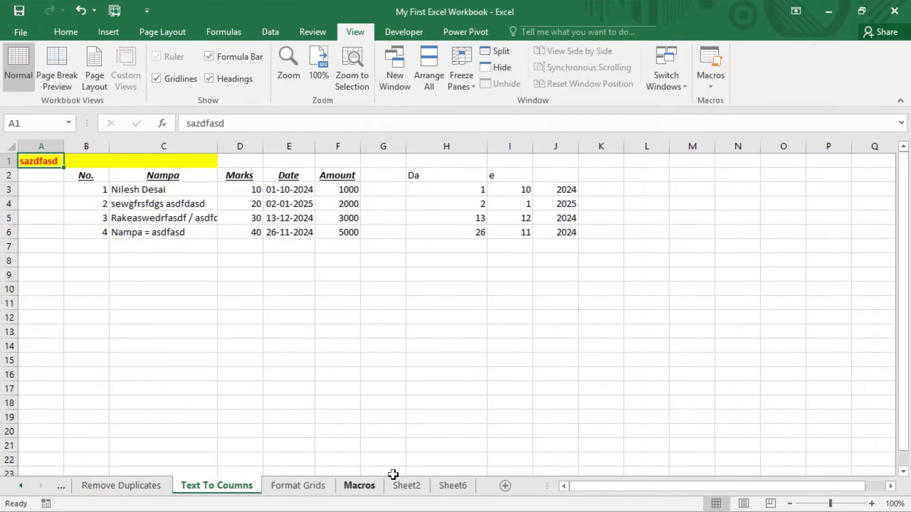
left_click(709, 88)
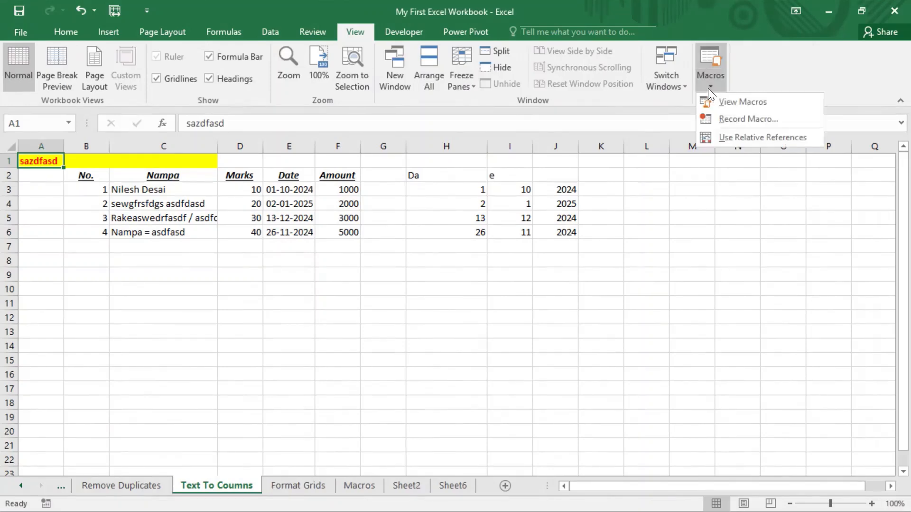
left_click(730, 101)
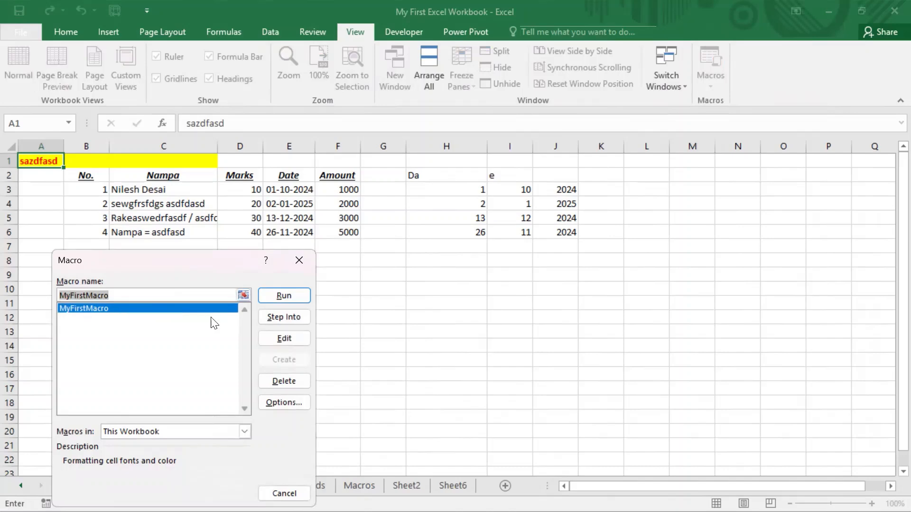
left_click(300, 317)
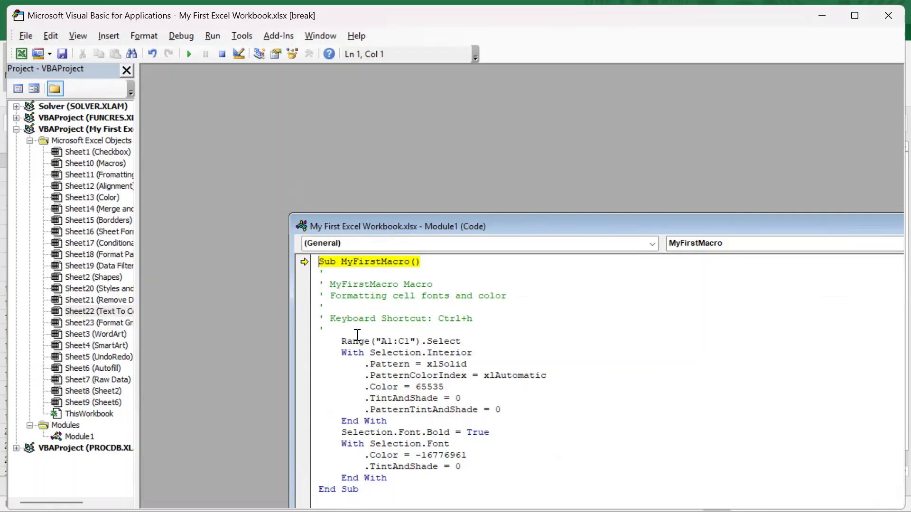
Step: Close the Visual Basic editor and stop debugging MyFirstMacro to return to the workbook
left_click(888, 23)
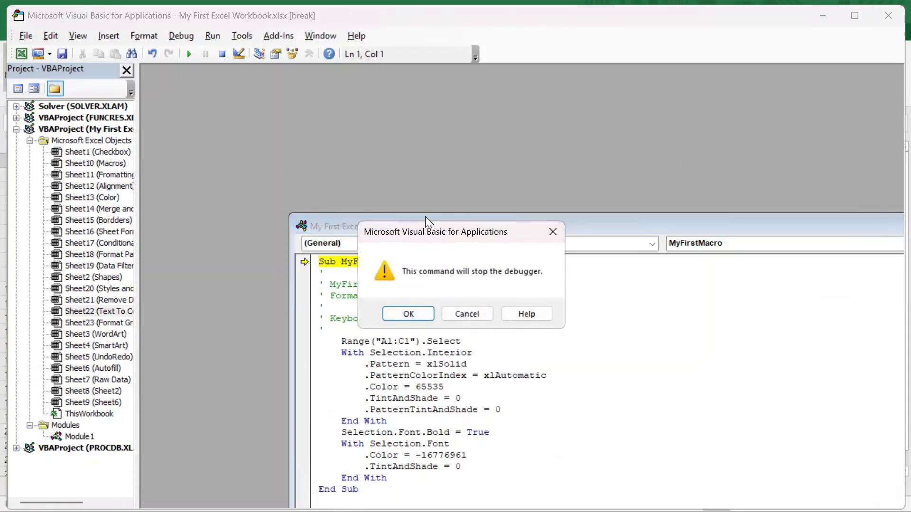
left_click_drag(425, 230, 266, 185)
left_click(248, 270)
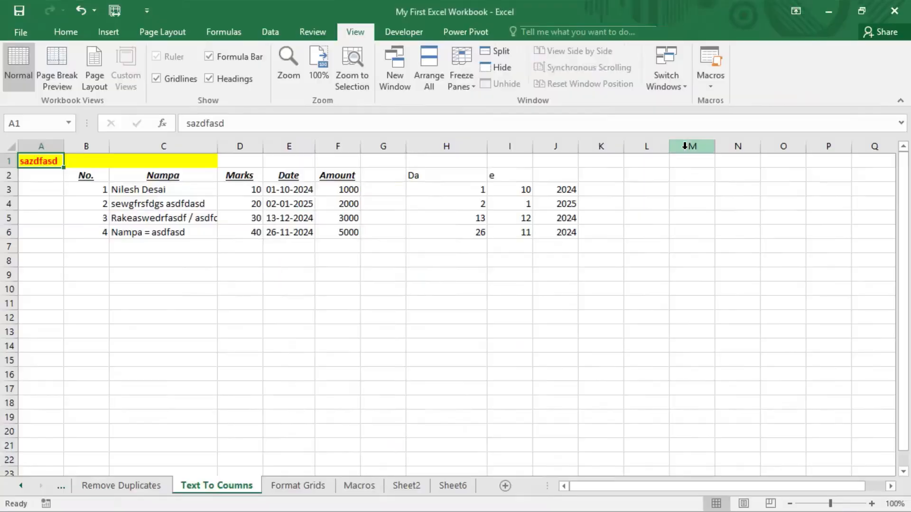
Step: Open MyFirstMacro for editing to examine its recorded code, and close the Visual Basic editor
left_click(710, 86)
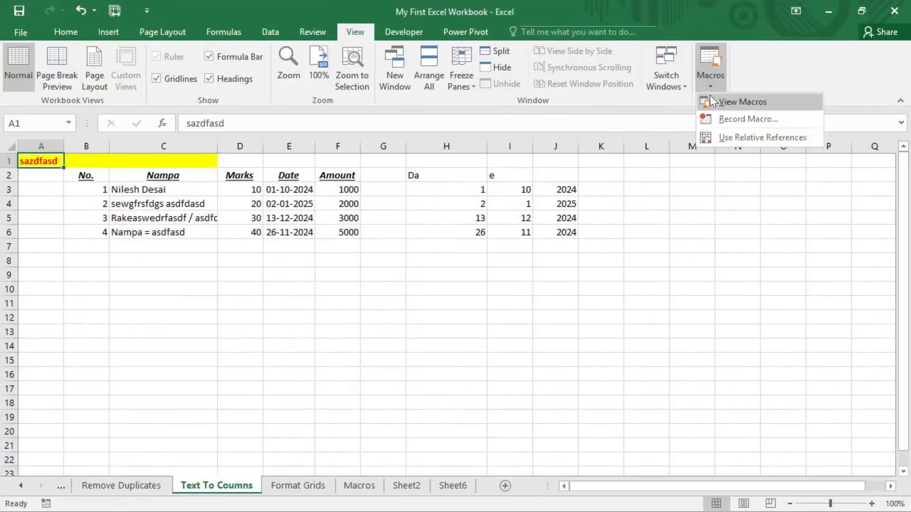
left_click(739, 103)
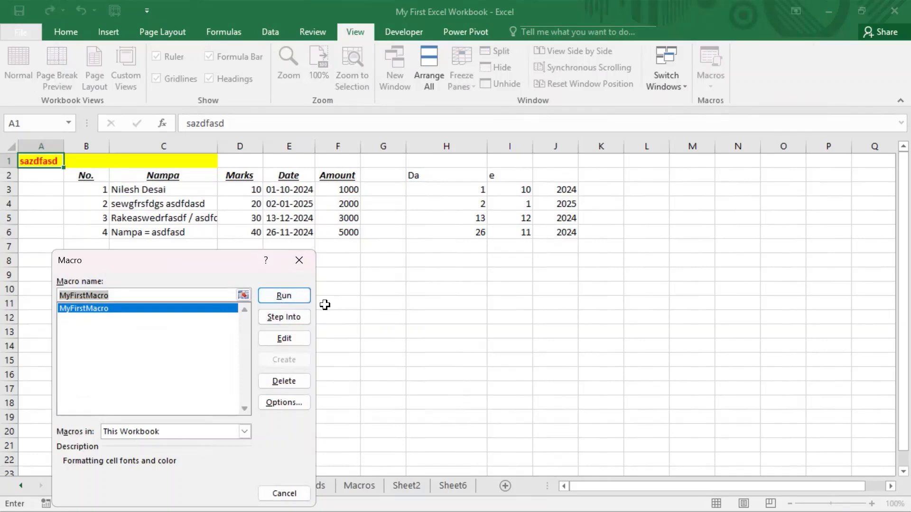
left_click(99, 330)
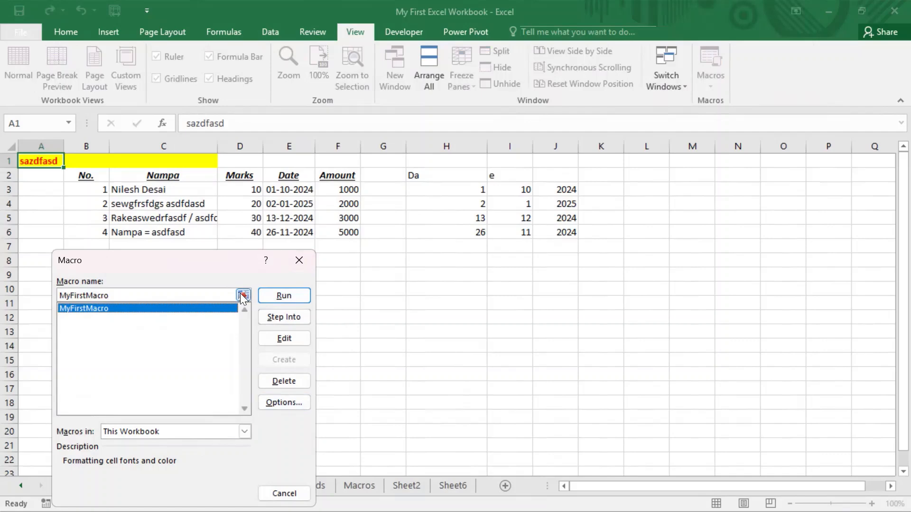
left_click(289, 339)
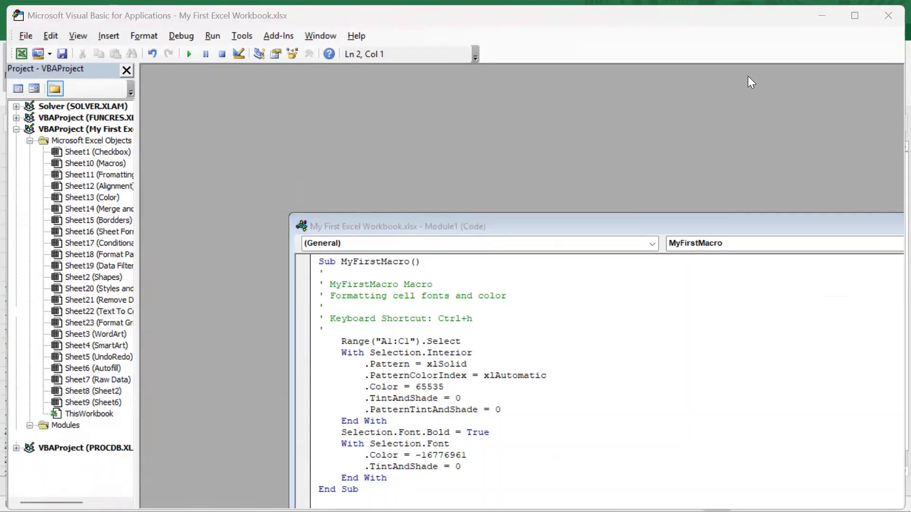
left_click(886, 17)
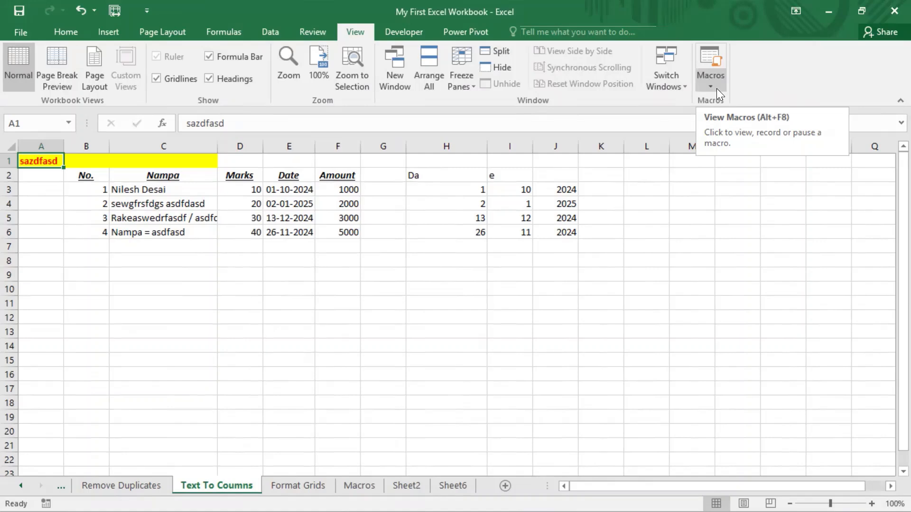
Step: Review MyFirstMacro's shortcut and description in its options, and leave the macro dialogs without changes
left_click(716, 88)
left_click(738, 102)
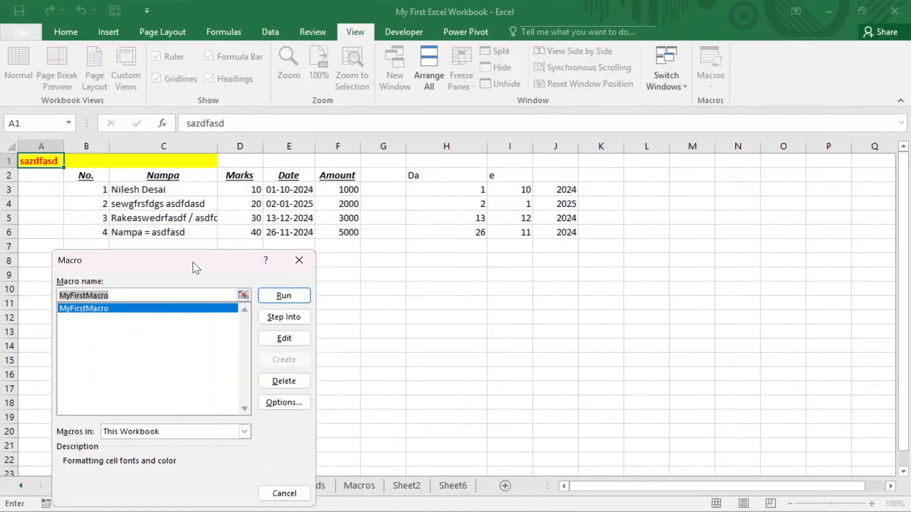
left_click_drag(201, 259, 295, 149)
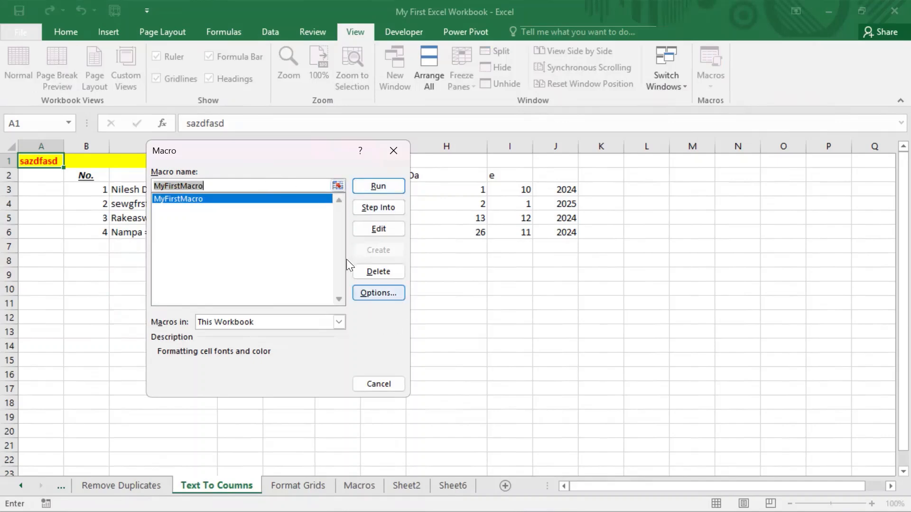
left_click(384, 295)
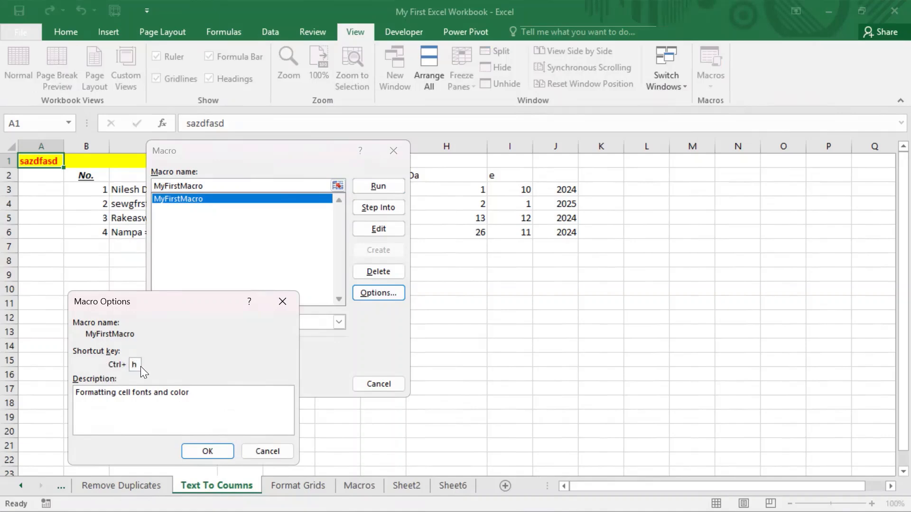
left_click(275, 448)
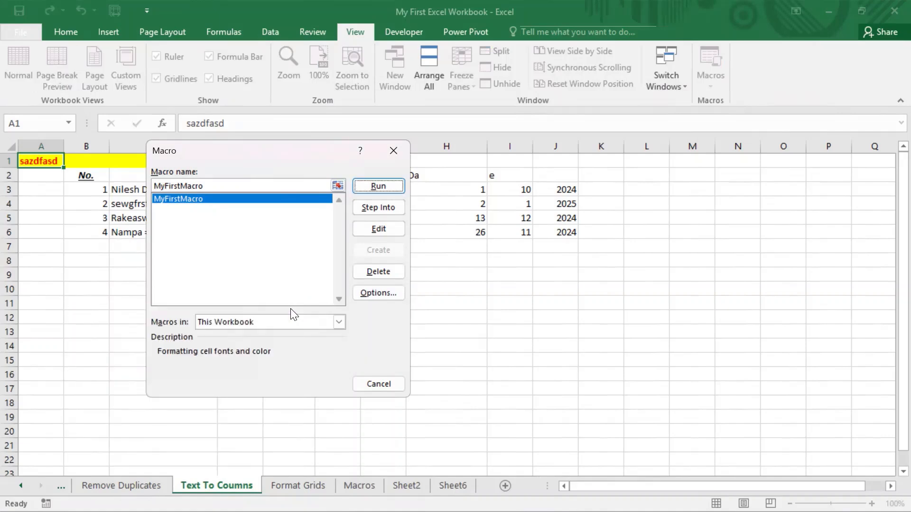
left_click(385, 383)
Step: Run MyFirstMacro on Sheet6 with the empty cell F6 selected
left_click(452, 486)
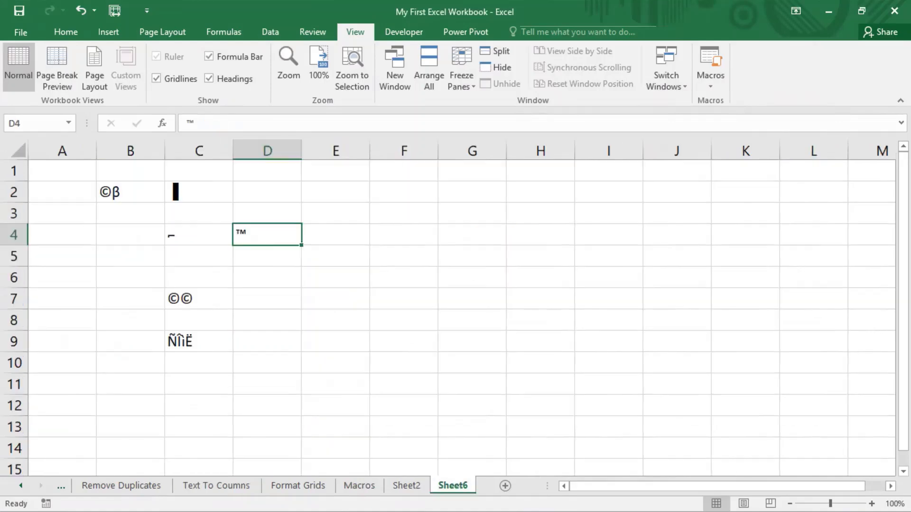
left_click_drag(57, 173, 217, 179)
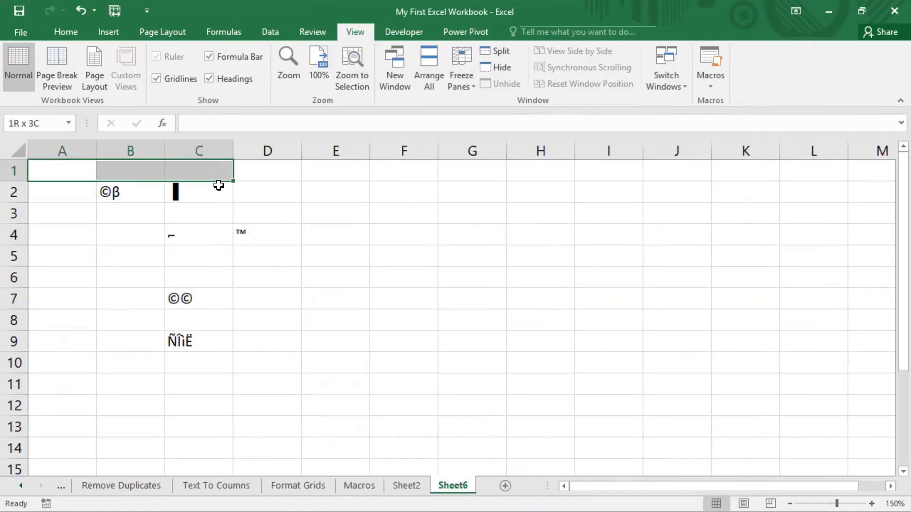
left_click(246, 270)
key("Right")
key("Right")
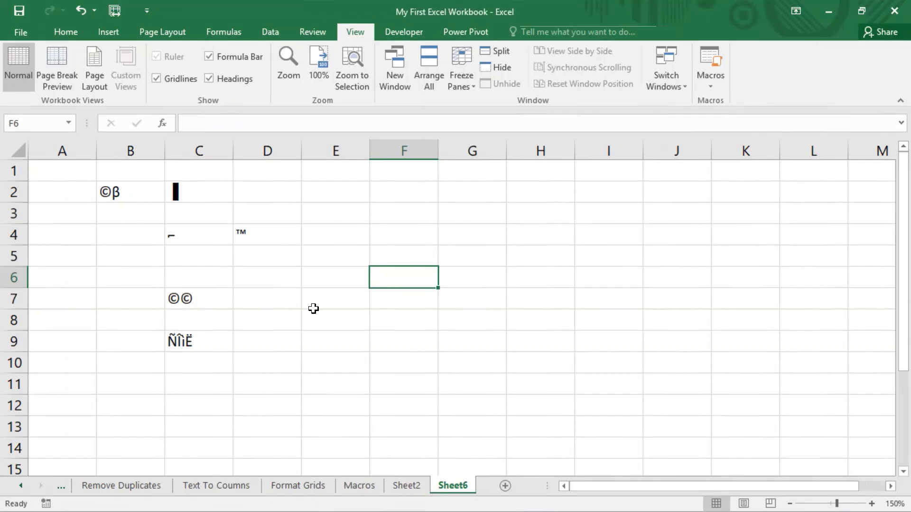
key("ctrl+m")
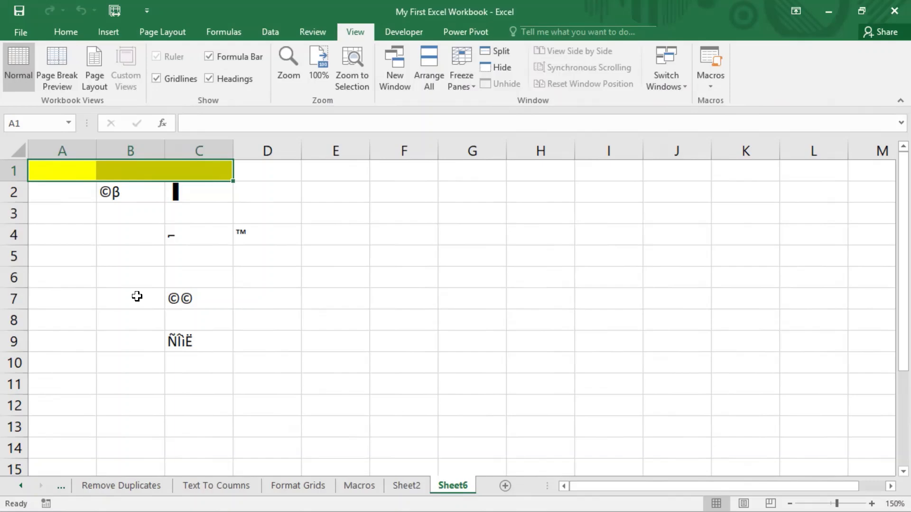
Step: From the Macros sheet, delete MyFirstMacro from the workbook
left_click(359, 486)
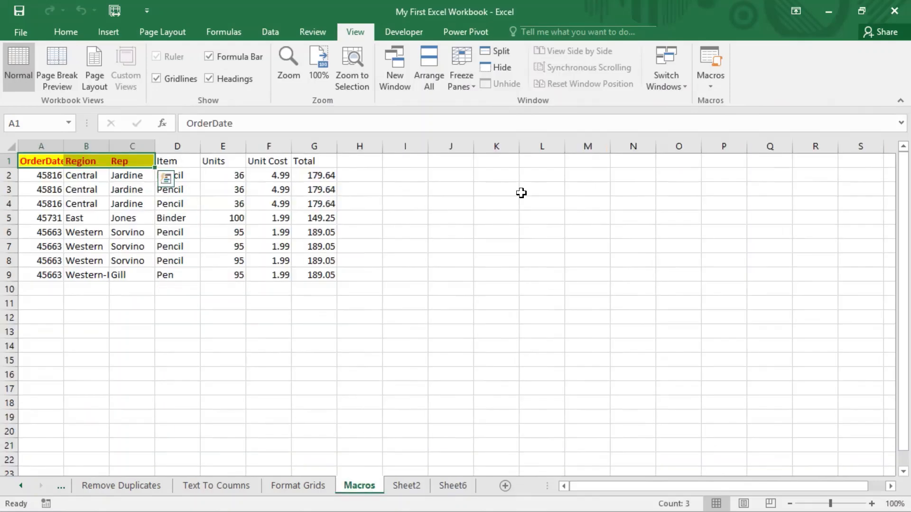
left_click(712, 86)
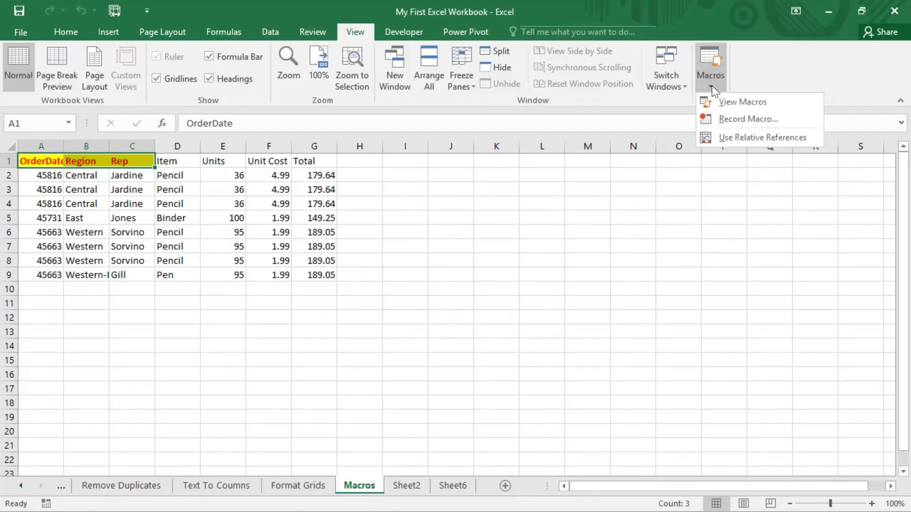
left_click(717, 99)
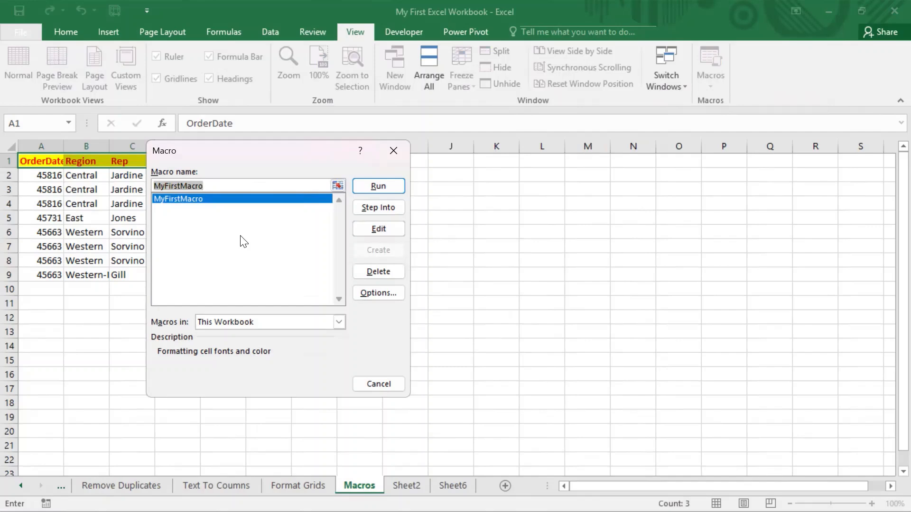
left_click(223, 198)
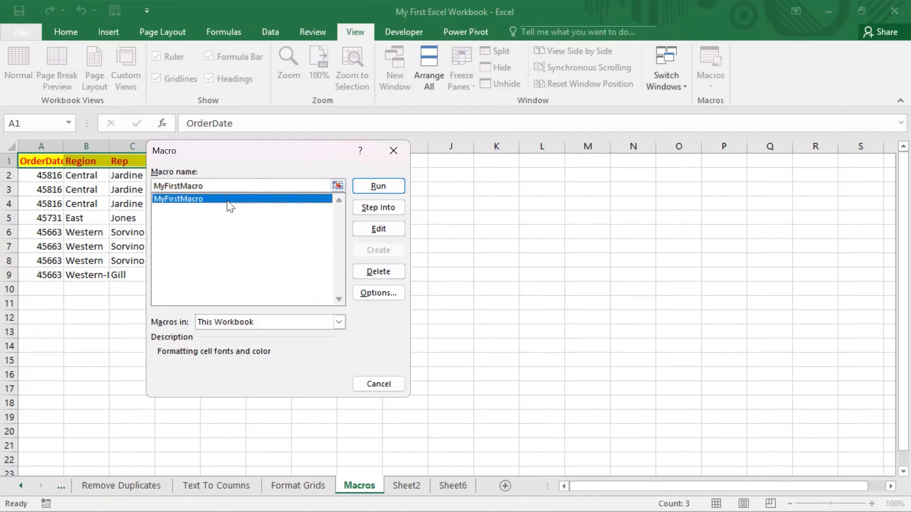
left_click(398, 272)
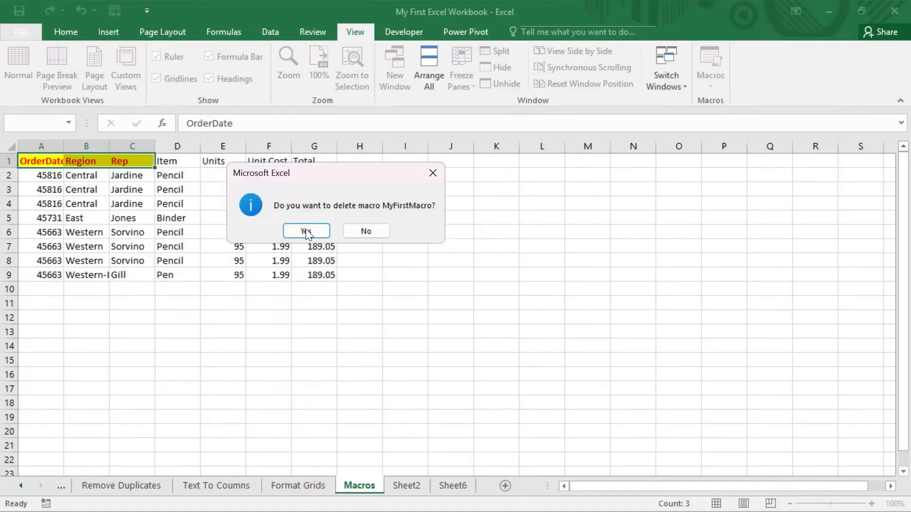
left_click(309, 230)
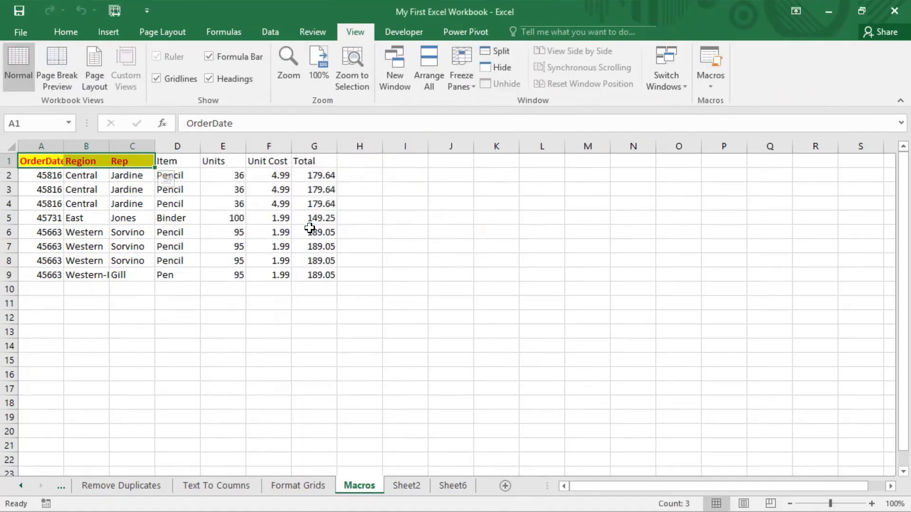
Step: Check the formatting of A1:C1 on the Macros sheet, and test the deleted macro's assigned shortcut from cell G11
left_click(121, 290)
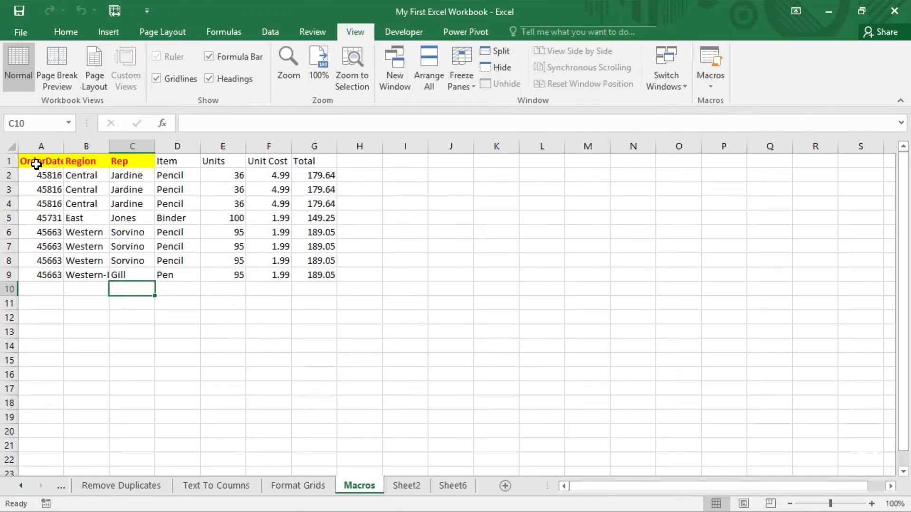
left_click_drag(37, 163, 124, 153)
left_click(178, 276)
left_click(211, 311)
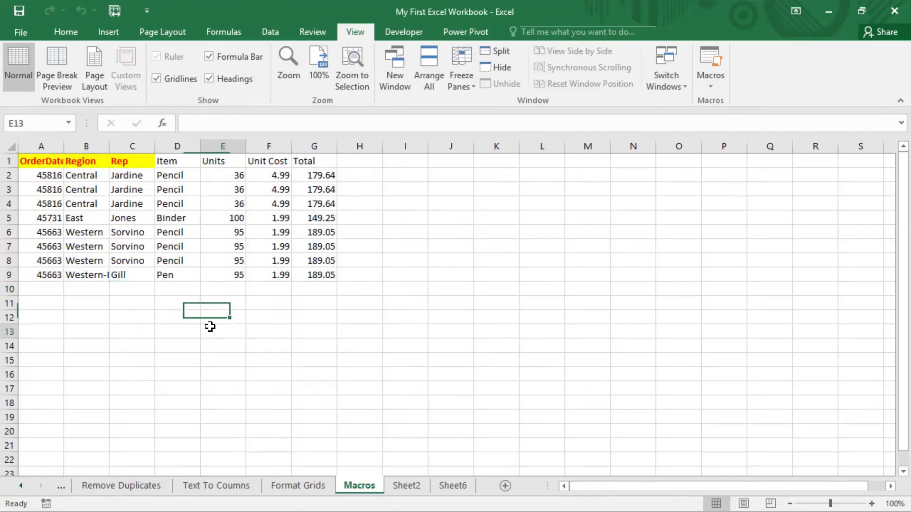
left_click(211, 330)
left_click(324, 301)
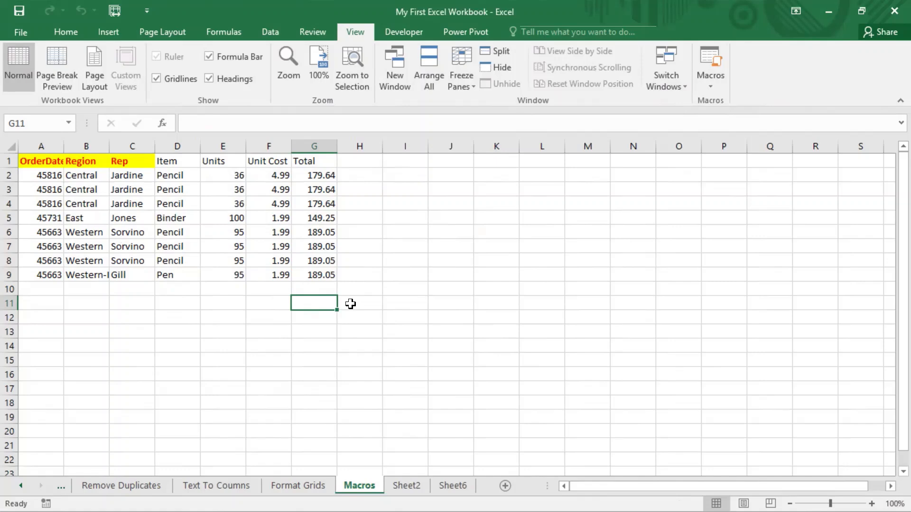
key("ctrl+h")
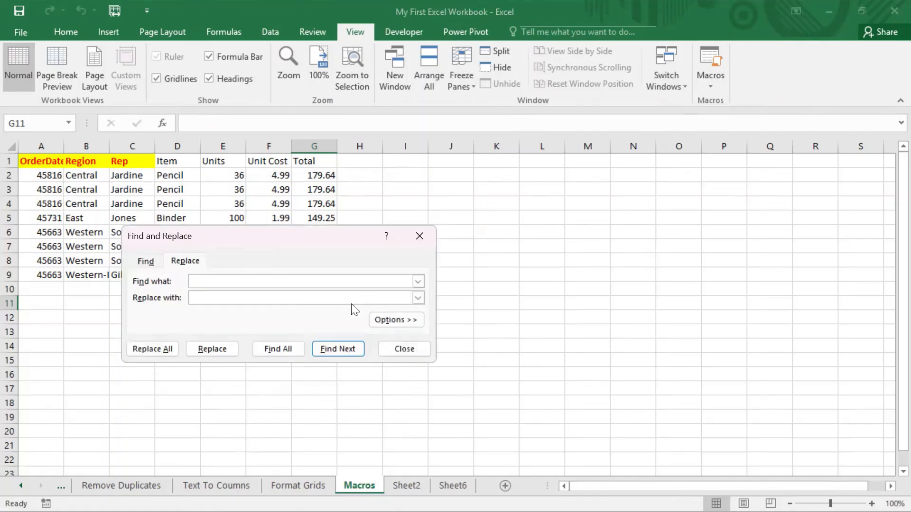
left_click(416, 349)
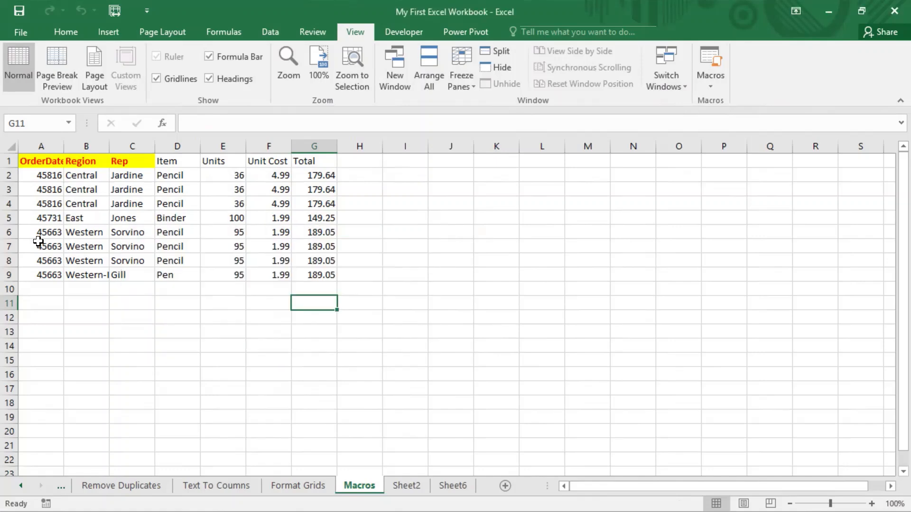
left_click(287, 235)
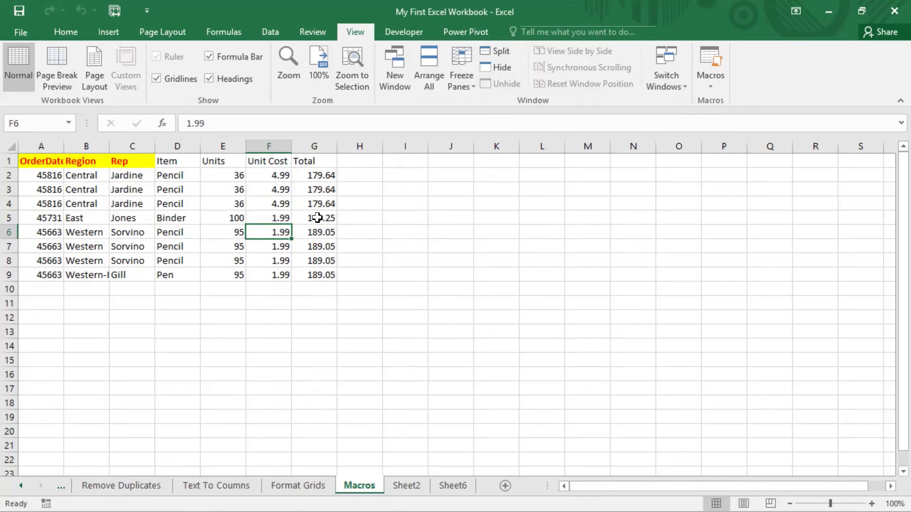
key("alt+F11")
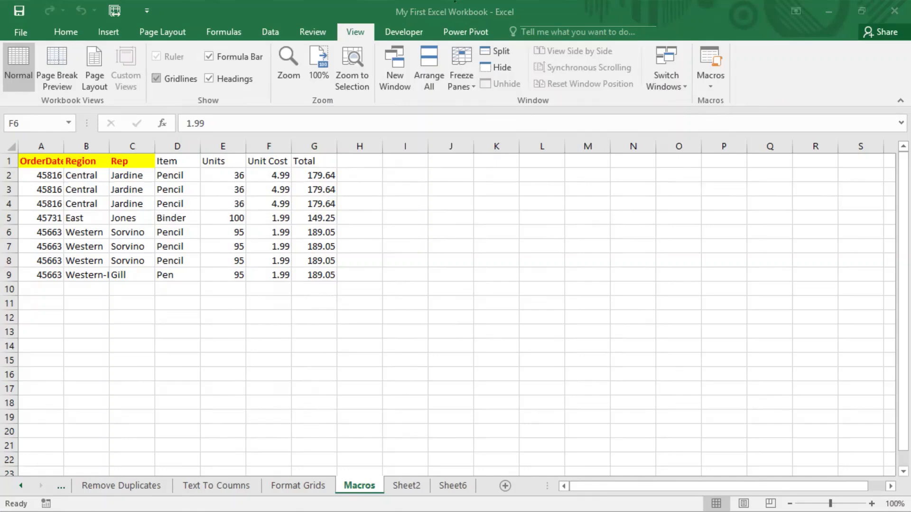
left_click(455, 2)
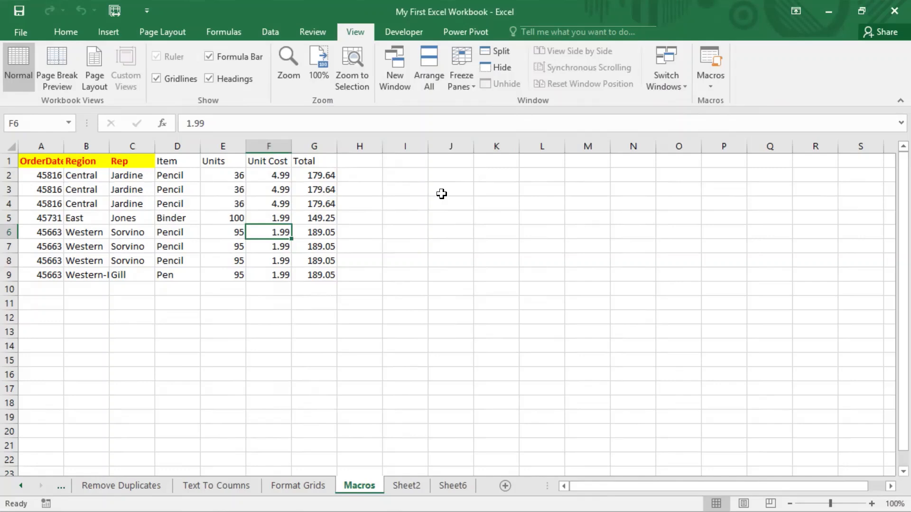